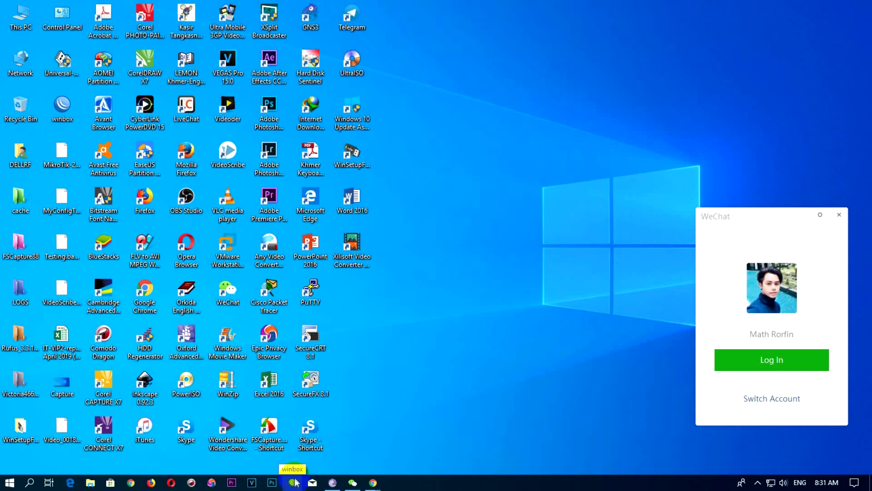
# Launch WinBox, connect to the VIP2 router with the saved login, and open its interface list.
pyautogui.click(295, 484)
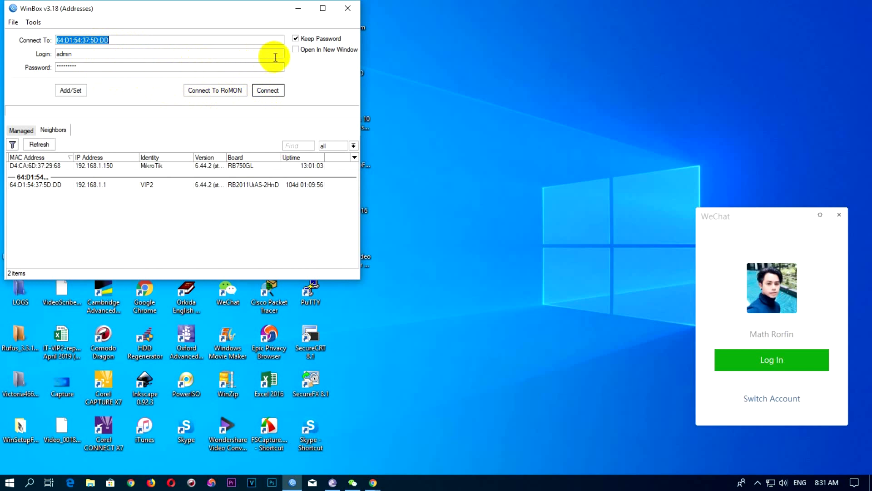
pyautogui.click(268, 93)
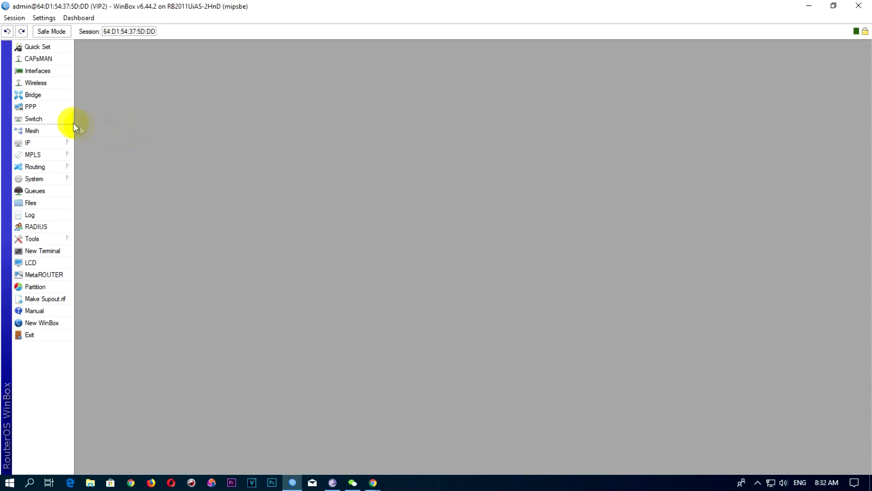
pyautogui.click(34, 72)
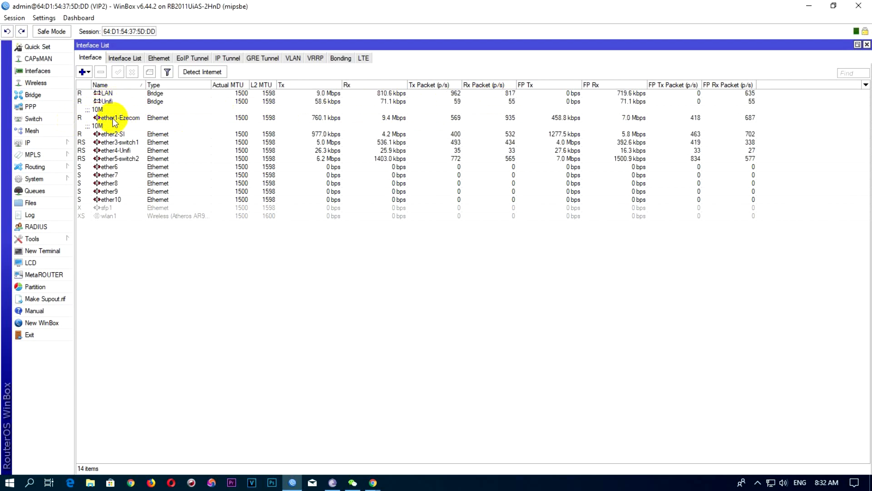
# Examine the live traffic rates of the LAN and Unifi bridges and the ether1 to ether5 interfaces.
pyautogui.click(101, 93)
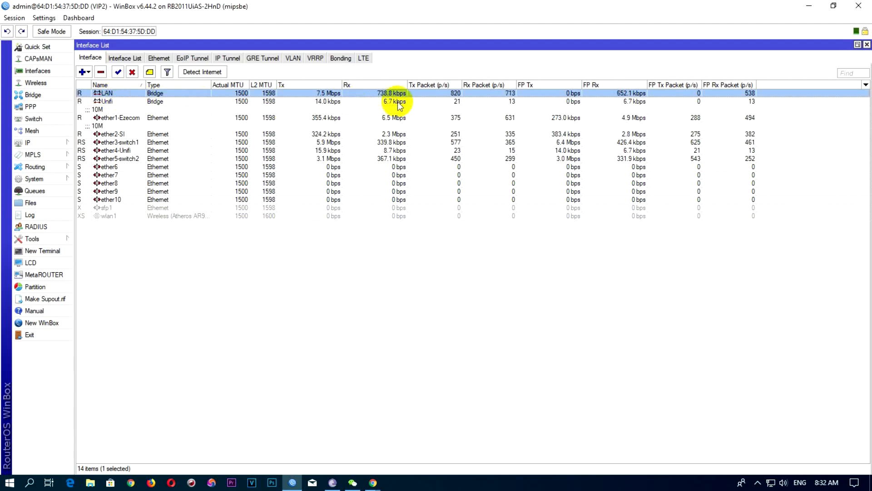
pyautogui.click(108, 102)
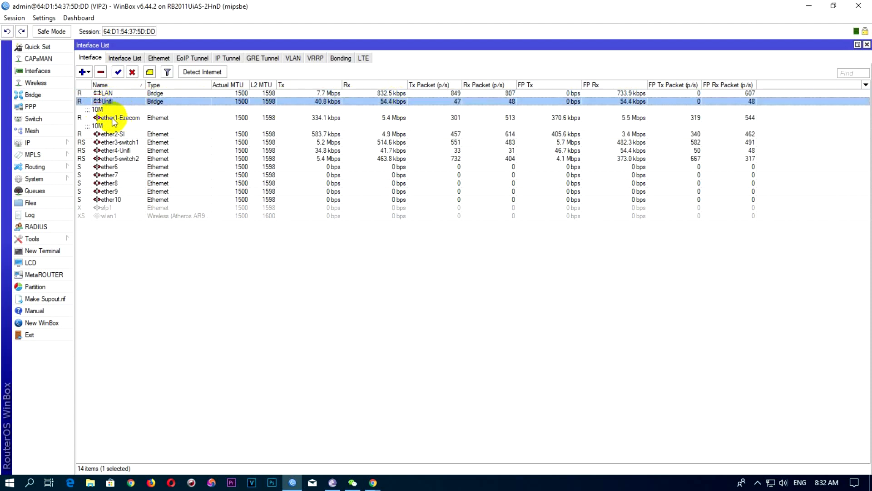
pyautogui.click(112, 119)
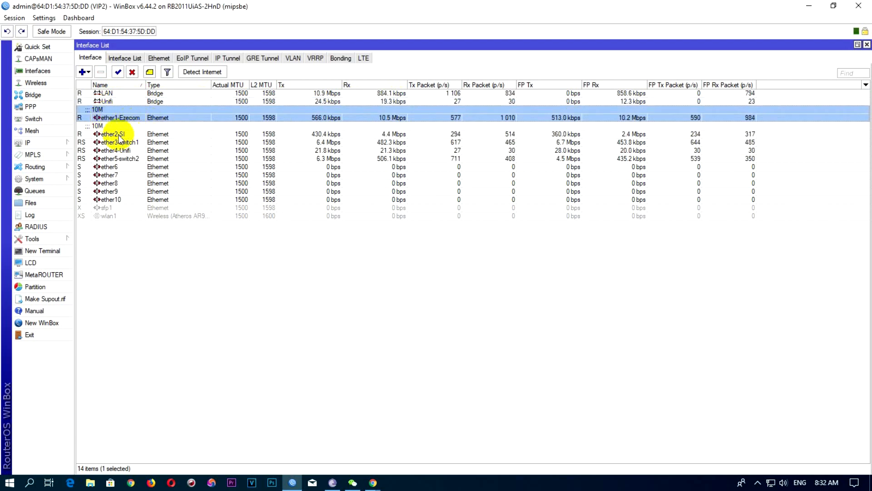
pyautogui.click(113, 135)
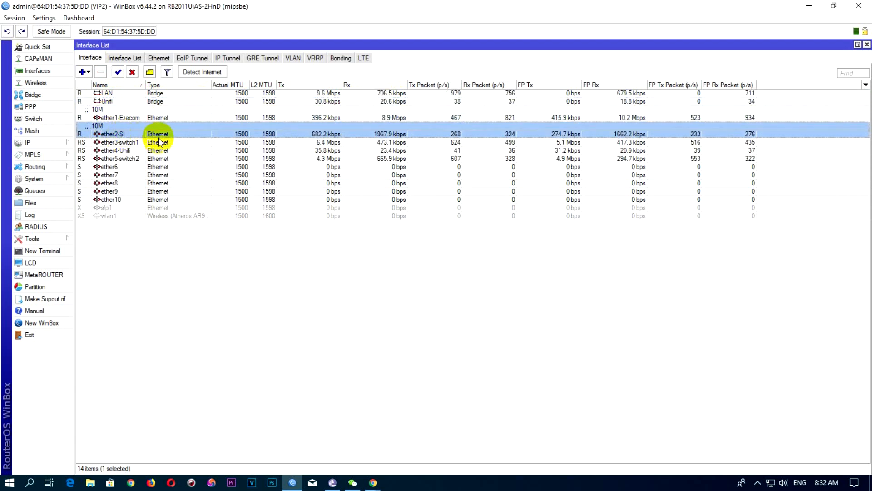
pyautogui.click(130, 143)
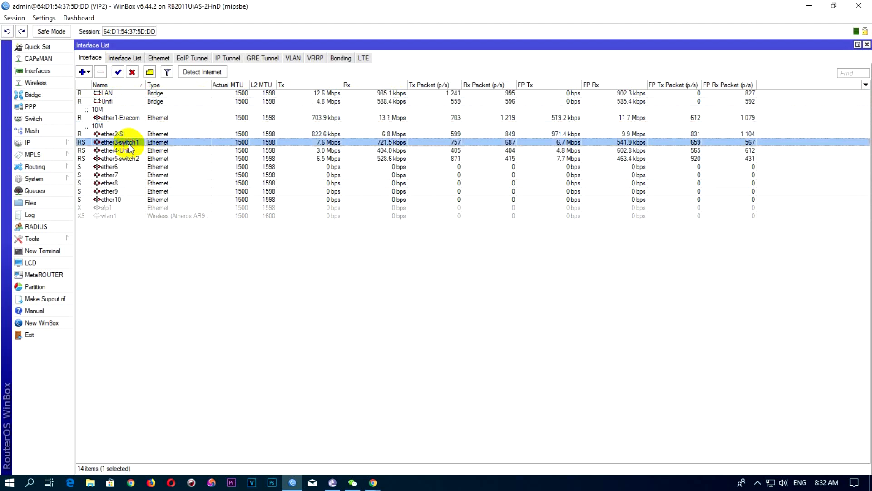
pyautogui.click(130, 151)
pyautogui.click(131, 159)
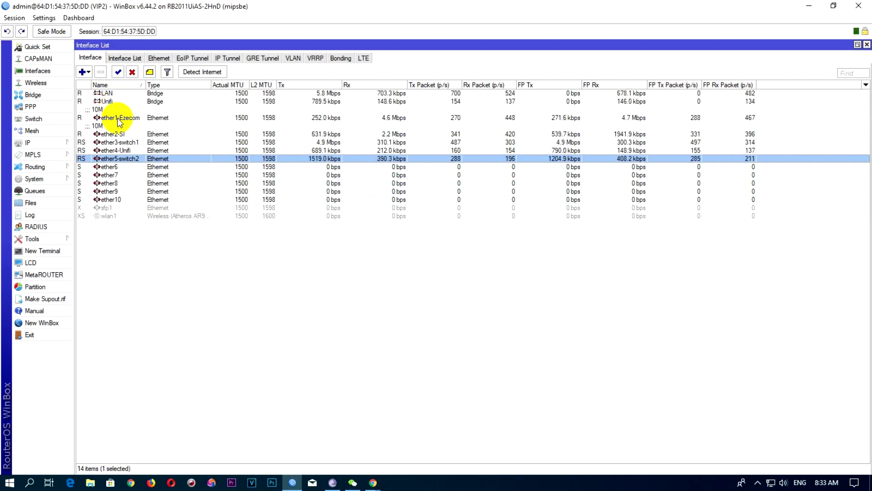
pyautogui.click(130, 142)
pyautogui.click(127, 150)
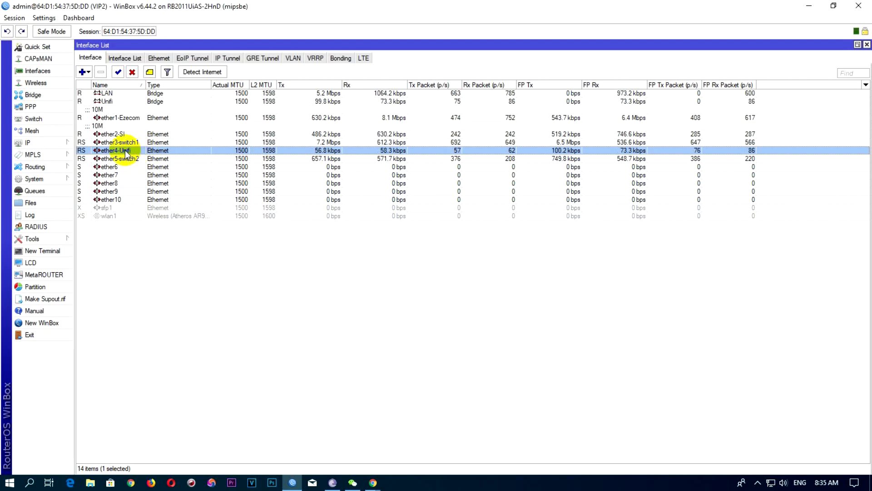
# Open the traffic graphs of the ether4-Unifi interface and watch its transmit and receive rates.
pyautogui.doubleClick(126, 154)
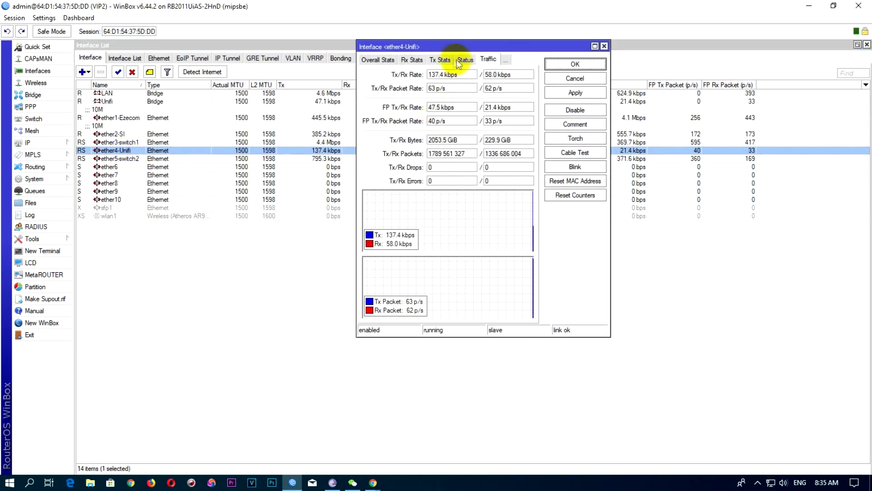
pyautogui.moveTo(464, 43); pyautogui.dragTo(397, 46)
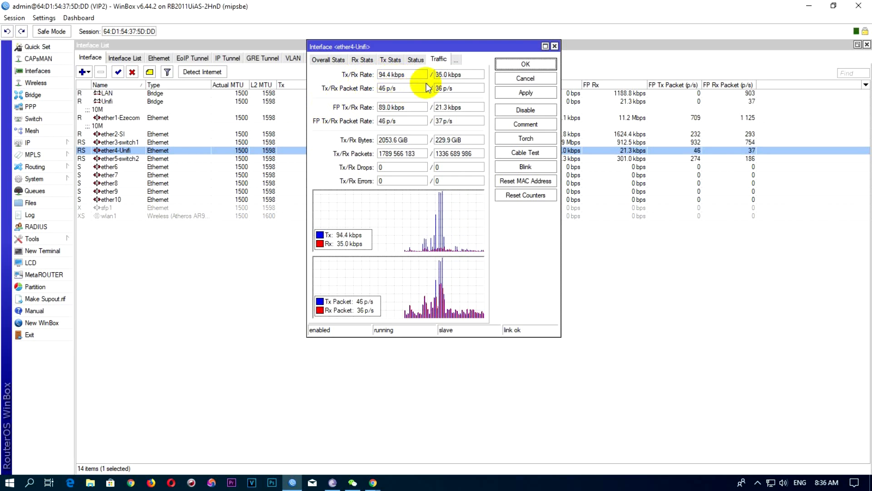
pyautogui.moveTo(411, 47); pyautogui.dragTo(448, 53)
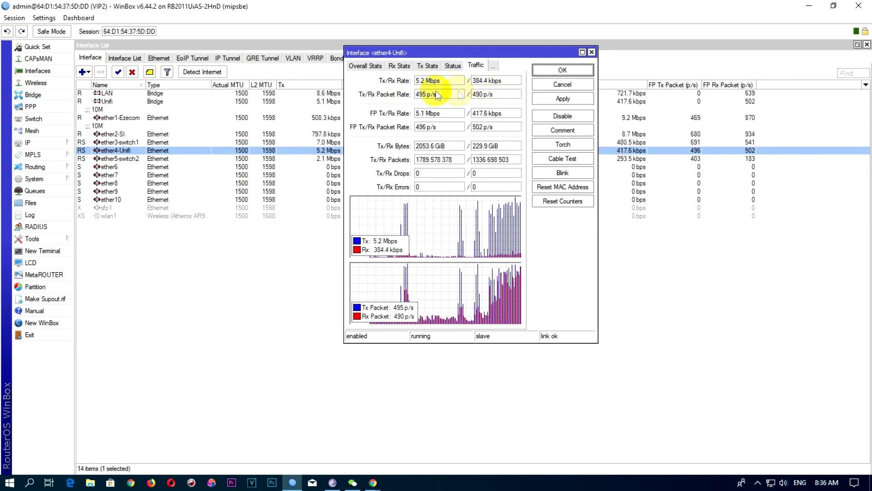
pyautogui.moveTo(446, 55); pyautogui.dragTo(434, 72)
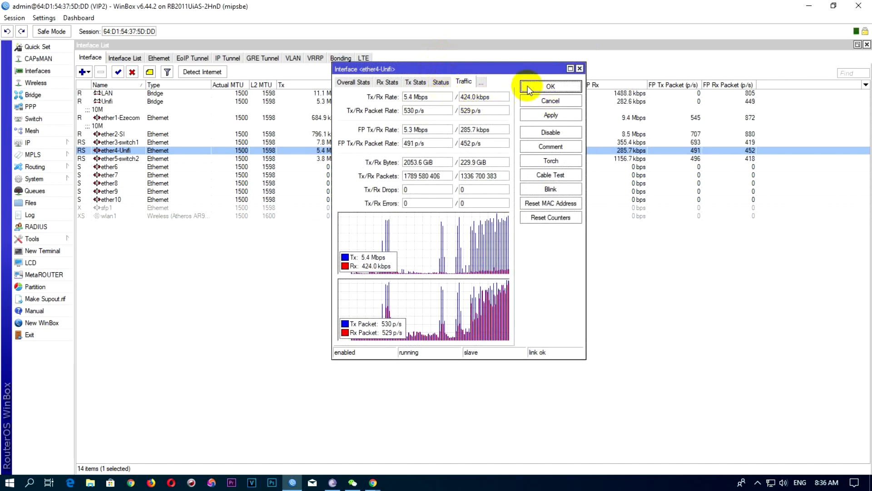
# Open the Torch tool, choose ether4-Unifi as the interface, and start capturing its traffic.
pyautogui.click(54, 144)
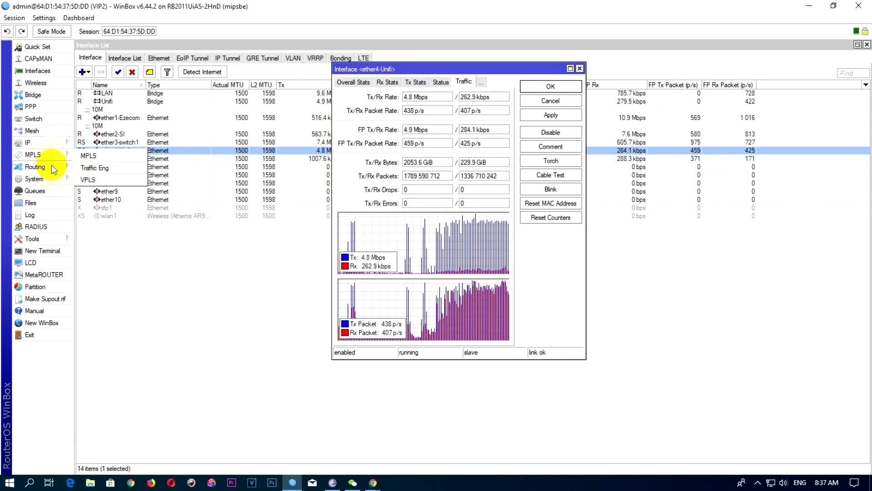
pyautogui.click(50, 239)
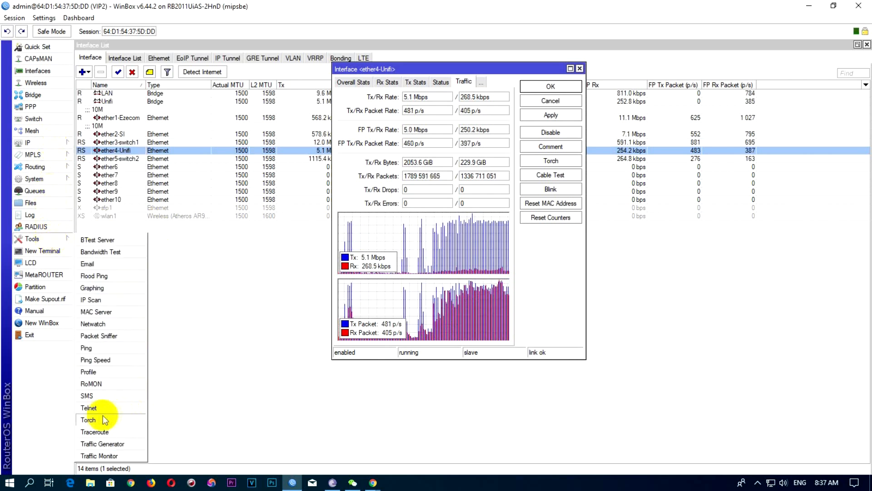
pyautogui.click(88, 420)
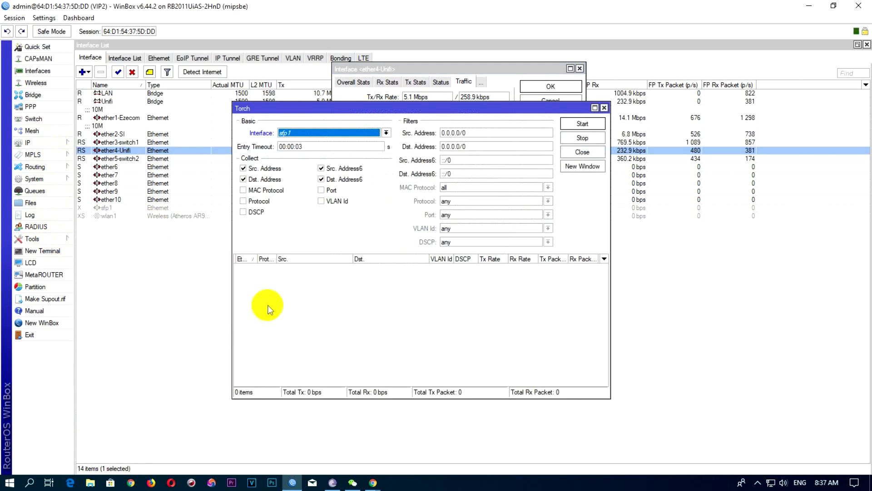
pyautogui.moveTo(385, 118); pyautogui.dragTo(418, 109)
pyautogui.click(417, 123)
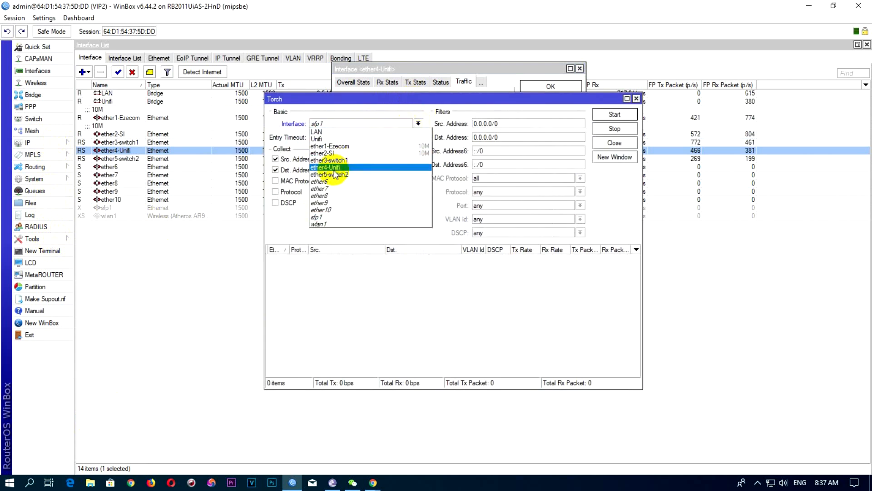
pyautogui.click(331, 174)
pyautogui.click(415, 123)
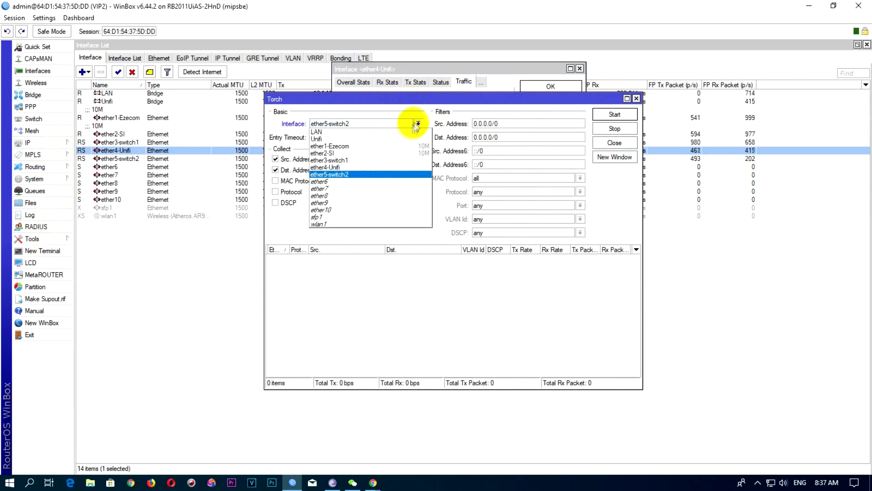
pyautogui.click(331, 167)
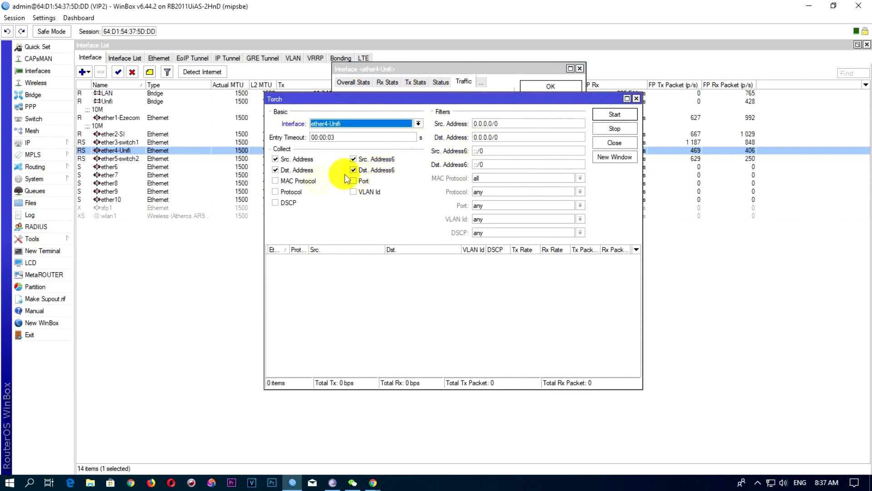
pyautogui.click(608, 115)
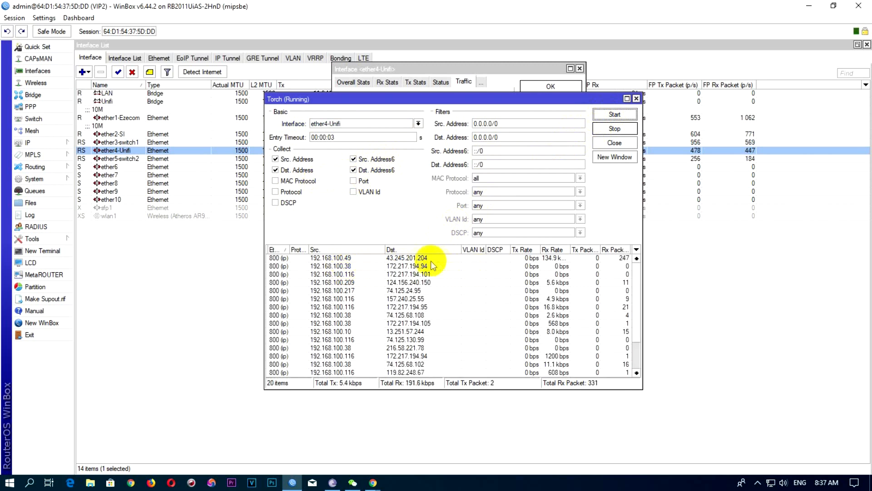
# Maximize the Torch window and restart the capture without collecting Src. Address6 and Dst. Address6.
pyautogui.click(627, 99)
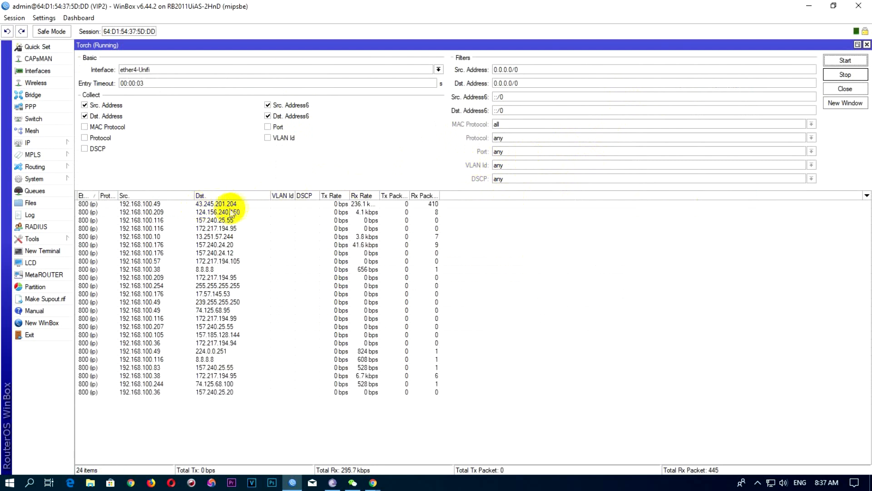
pyautogui.click(159, 205)
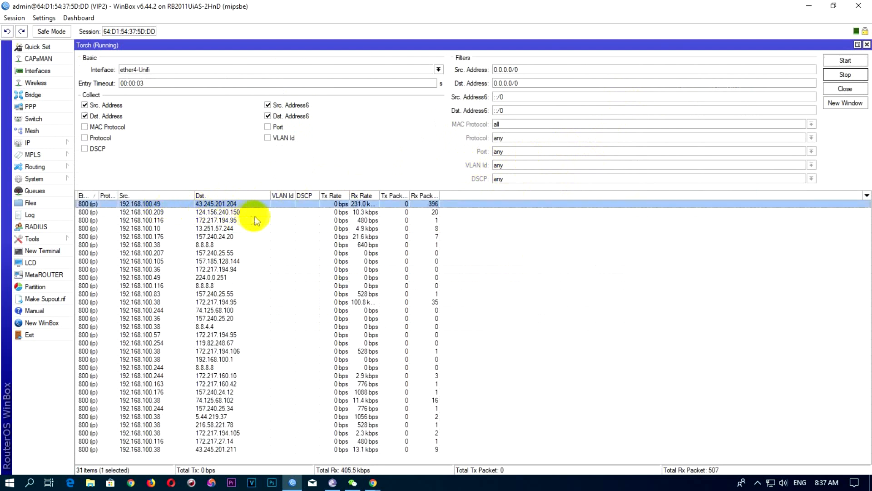
pyautogui.click(845, 60)
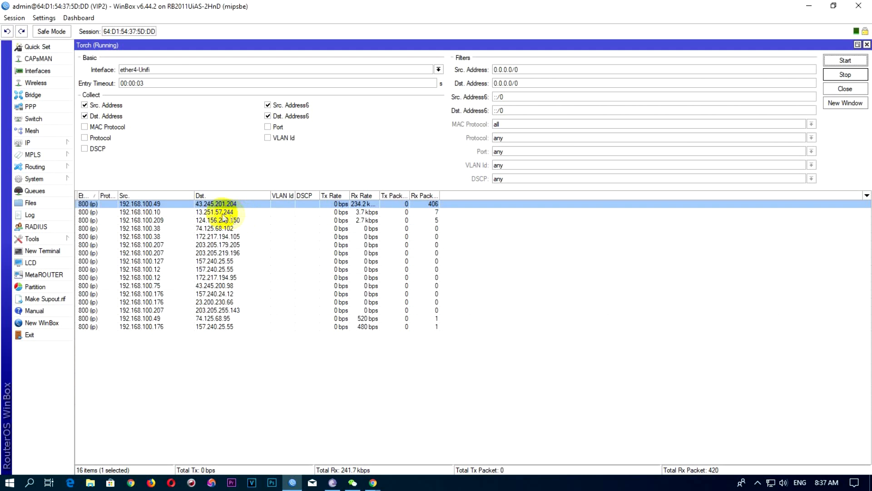
pyautogui.click(268, 116)
pyautogui.click(274, 106)
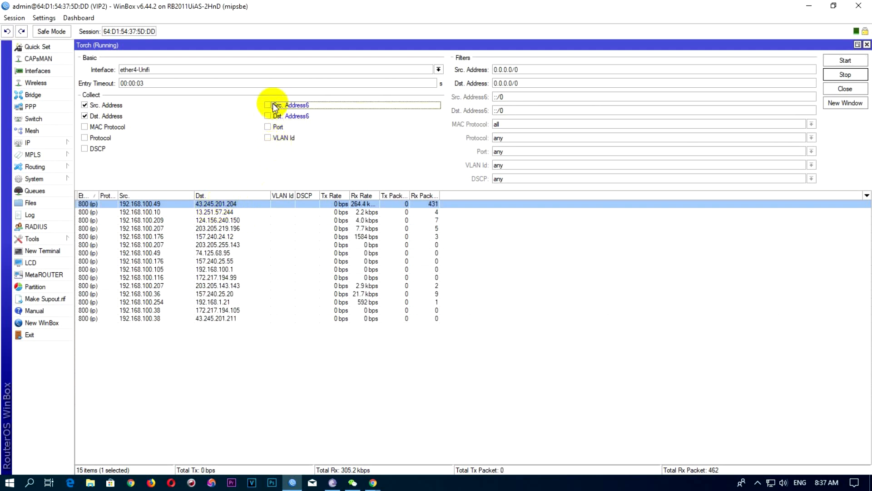
pyautogui.click(844, 60)
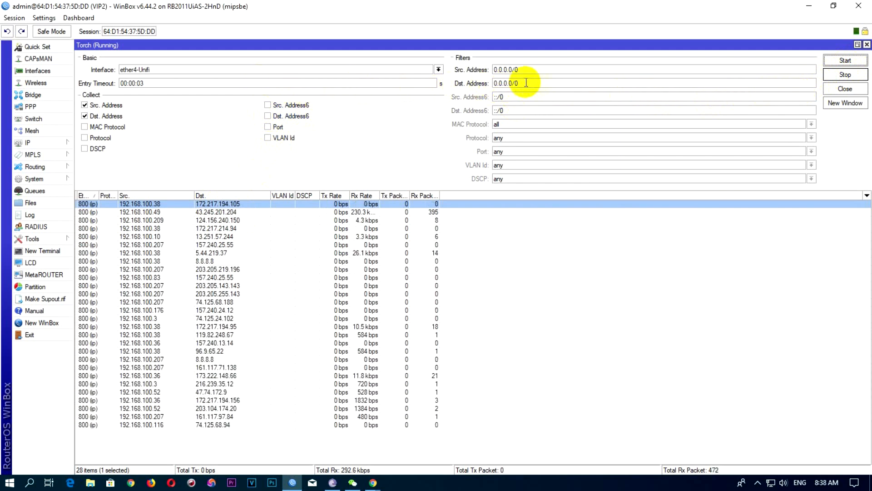
# Restart Torch on ether4-Unifi with Port collection enabled and the Src. Address filter set to 192.168.100.0/24.
pyautogui.click(439, 69)
pyautogui.click(138, 114)
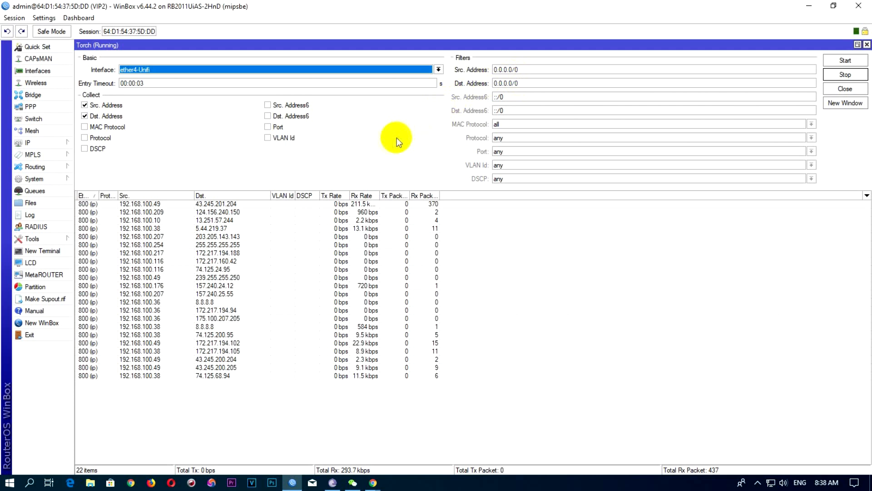
pyautogui.click(148, 205)
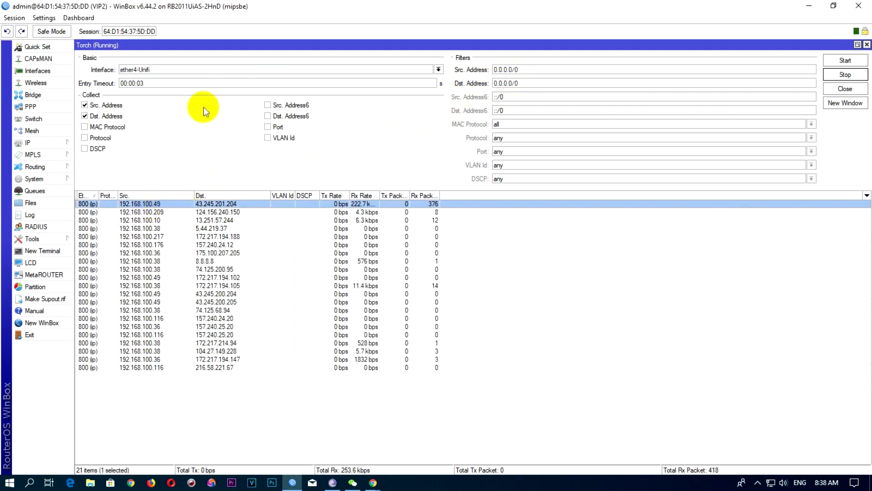
pyautogui.doubleClick(157, 204)
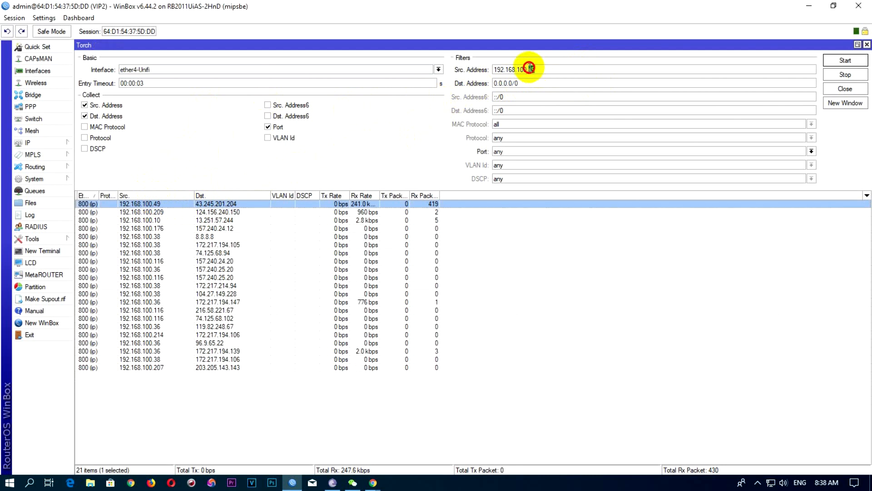
pyautogui.write('/24')
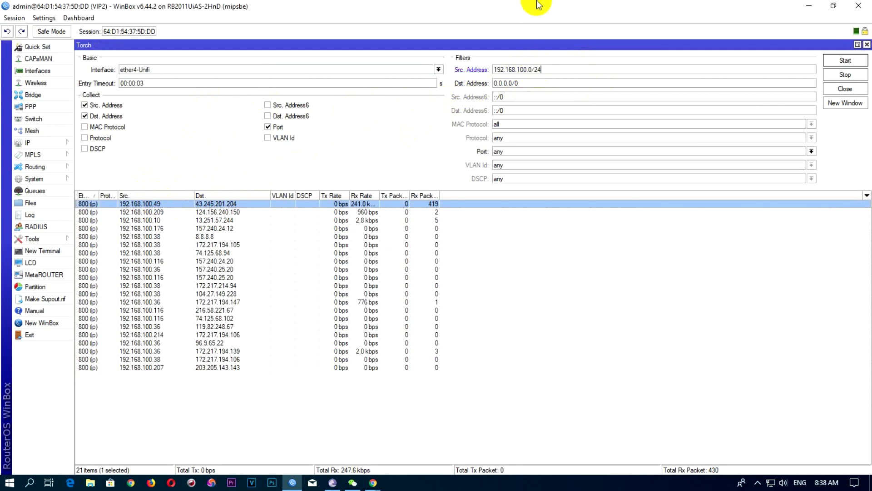
pyautogui.click(845, 60)
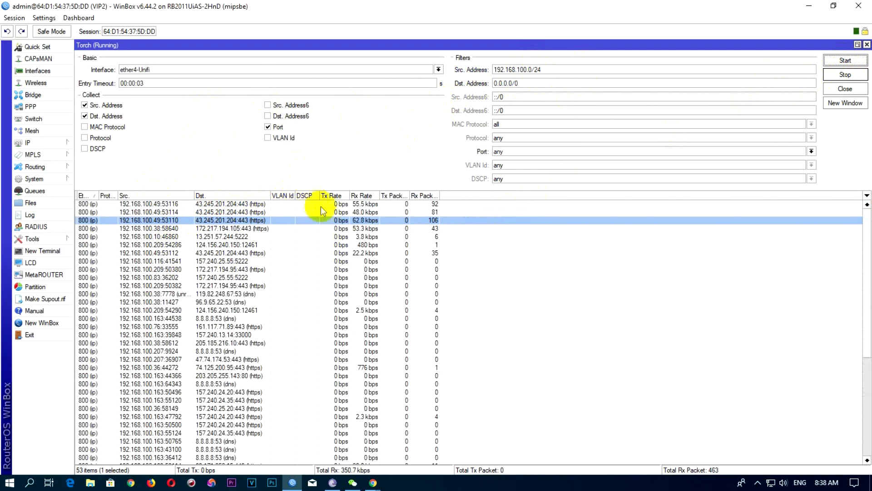
# Turn off Port collection and restart the Torch capture for the 192.168.100.0/24 sources.
pyautogui.click(845, 62)
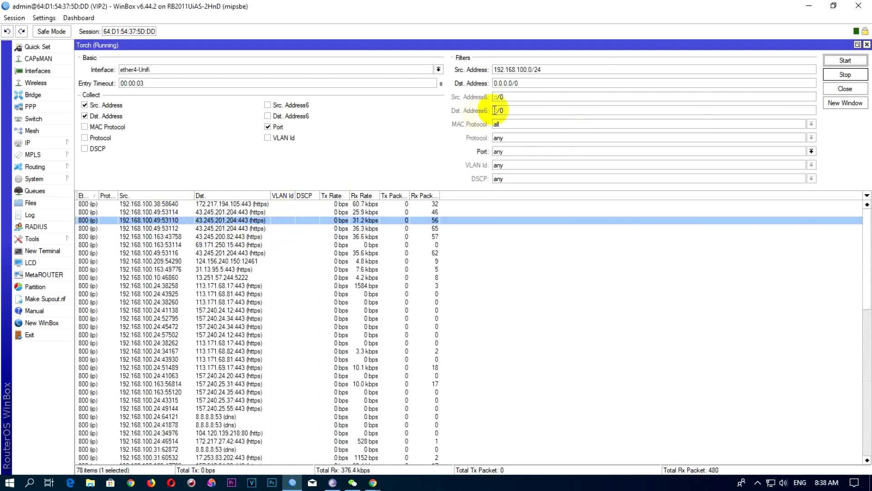
pyautogui.click(841, 60)
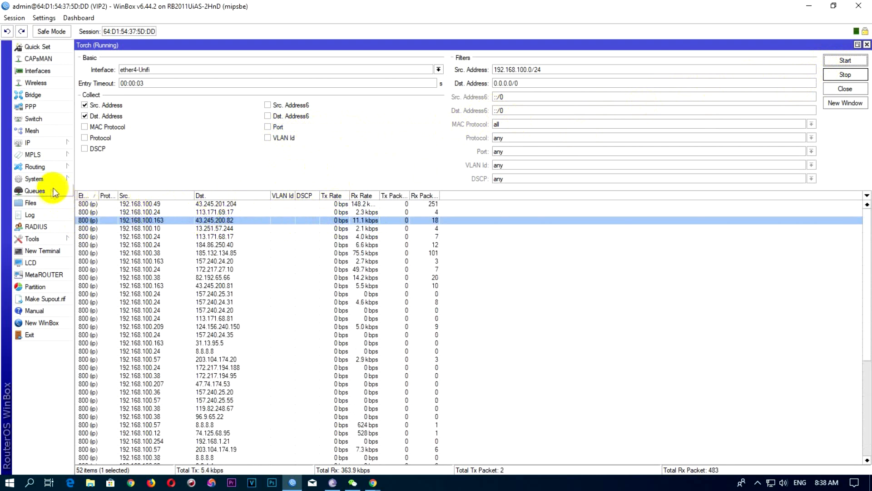
# Open the simple queues and enable every Wi-Fi client queue from WiFi-1 through WiFi-254.
pyautogui.click(34, 191)
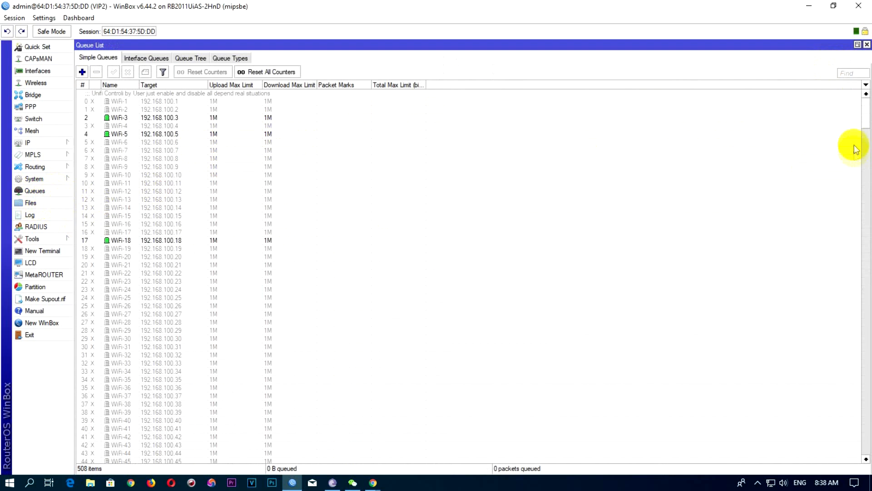
pyautogui.moveTo(864, 125); pyautogui.dragTo(865, 262)
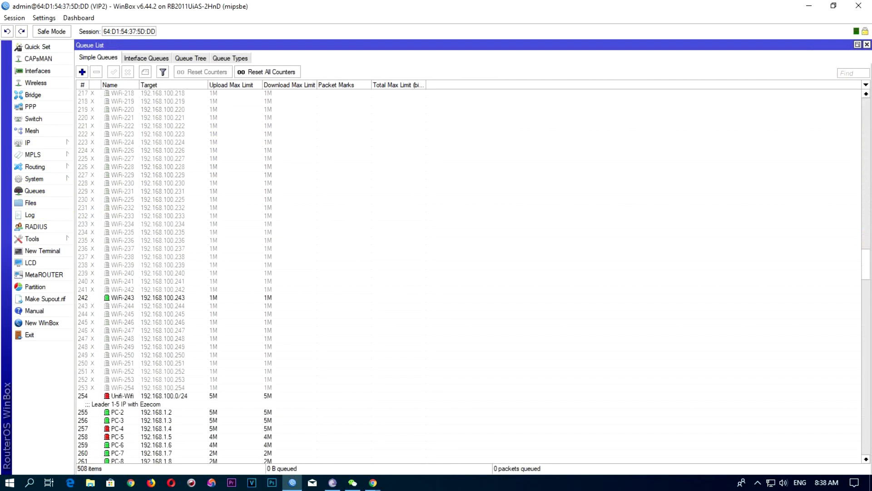
pyautogui.click(175, 388)
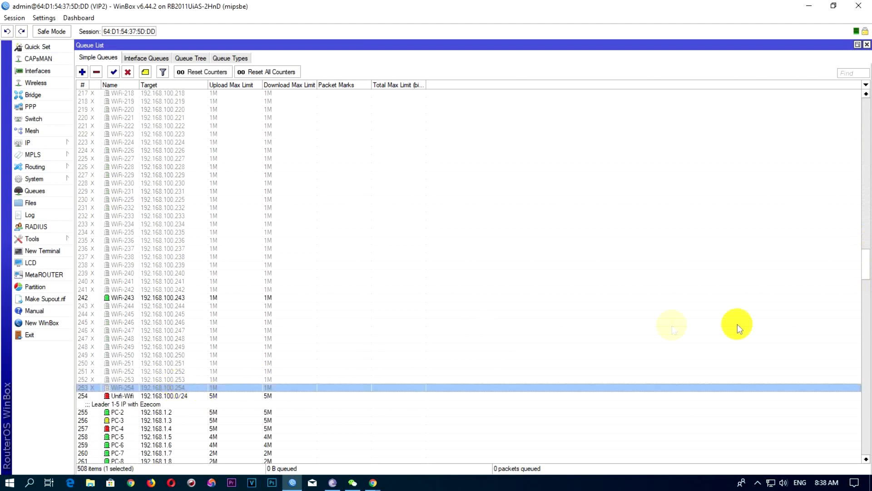
pyautogui.moveTo(867, 280); pyautogui.dragTo(866, 107)
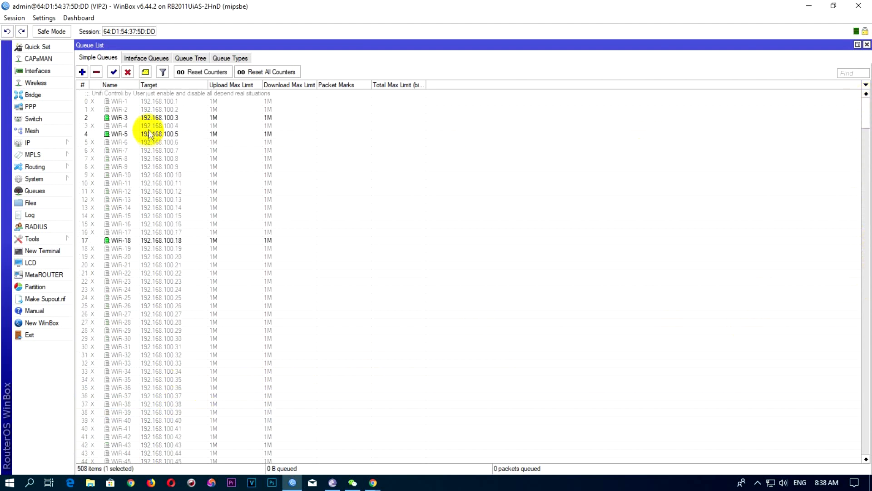
pyautogui.keyDown('shift'); pyautogui.click(151, 97); pyautogui.keyUp('shift')
pyautogui.click(113, 72)
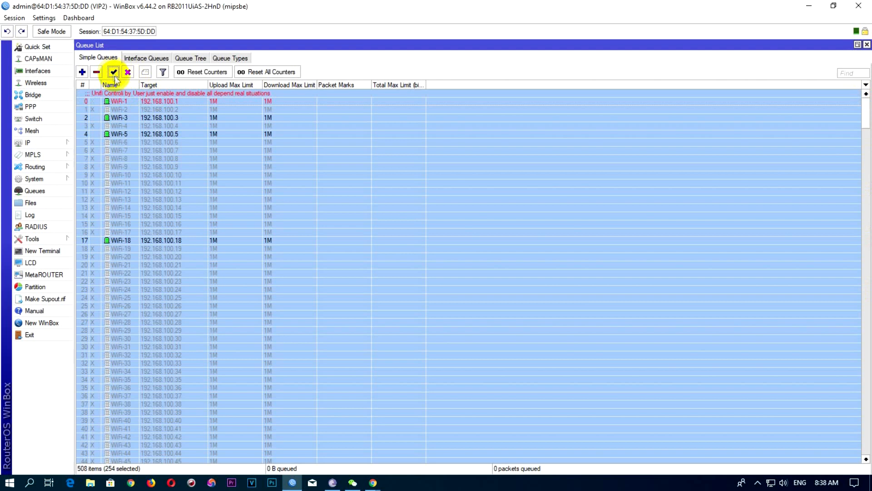
# Disable the Unifi-Wifi queue that targets the whole 192.168.100.0/24 network.
pyautogui.moveTo(867, 122); pyautogui.dragTo(866, 290)
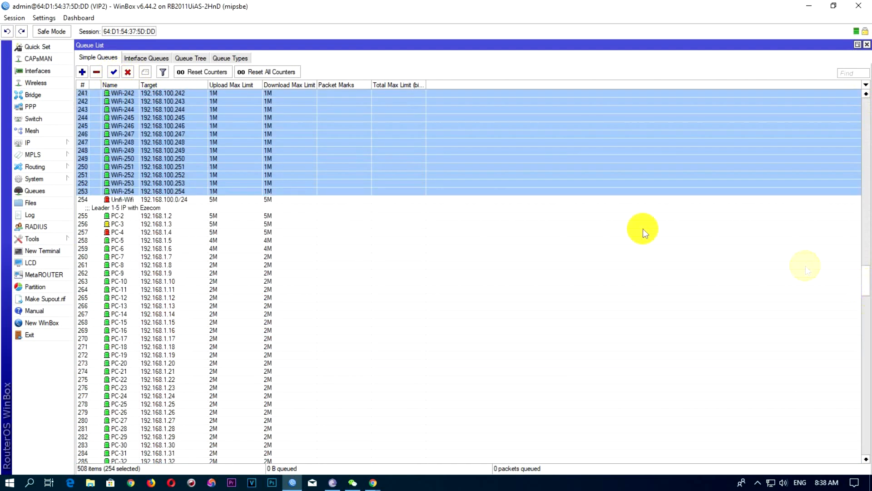
pyautogui.click(126, 199)
pyautogui.click(127, 72)
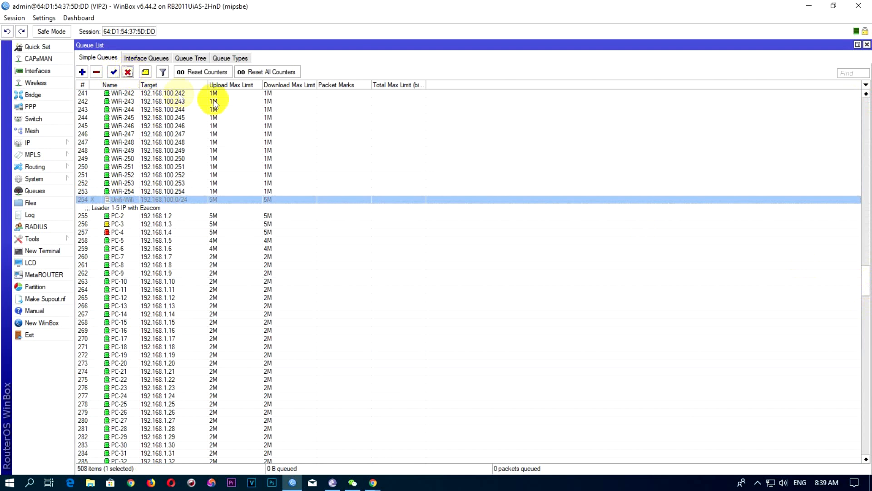
# Look through the individual Wi-Fi client queues for heavy users and select the WiFi-163 queue.
pyautogui.moveTo(863, 269)
pyautogui.mouseDown()
pyautogui.moveTo(851, 156)
pyautogui.moveTo(858, 113)
pyautogui.moveTo(866, 281)
pyautogui.mouseUp()
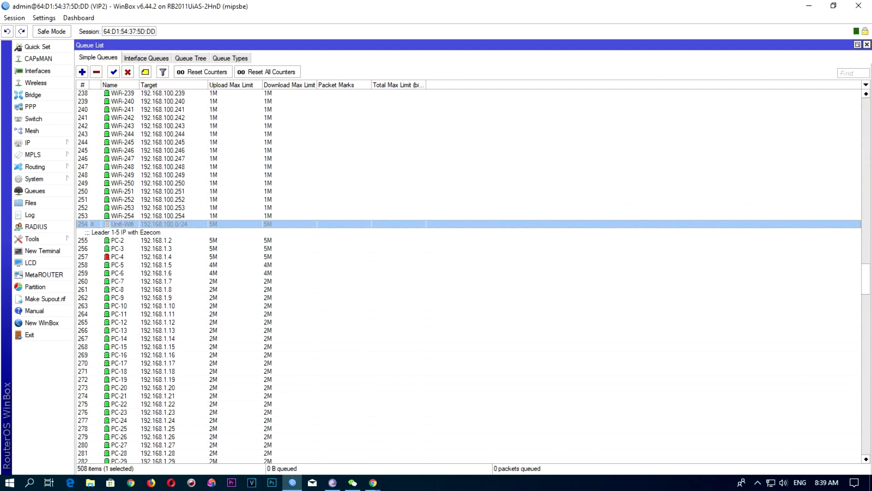
pyautogui.moveTo(866, 281); pyautogui.dragTo(813, 210)
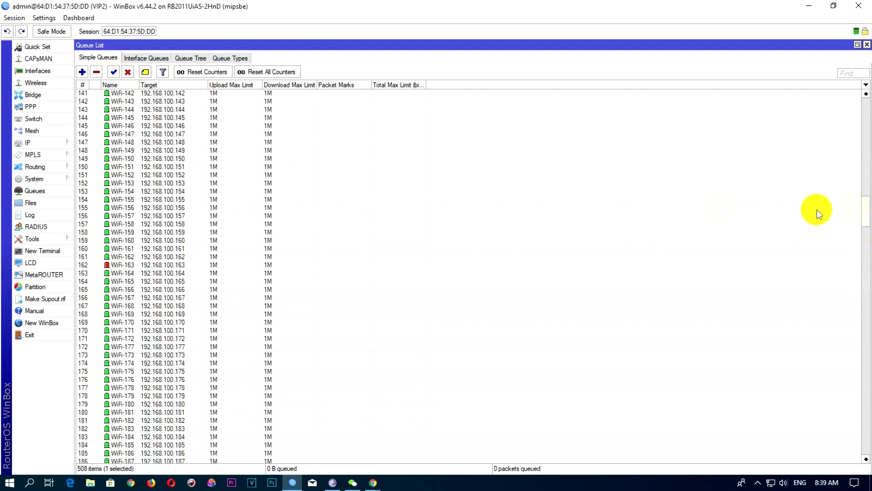
pyautogui.click(179, 265)
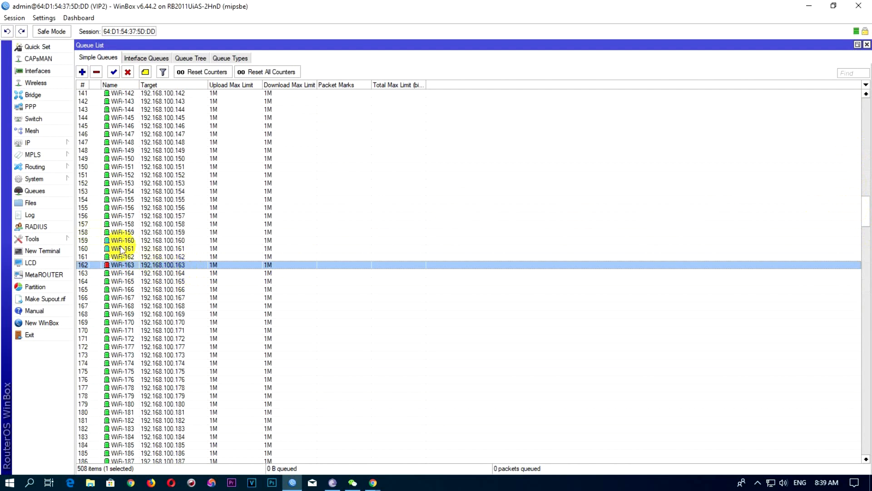
# Open the DHCP server leases and select the lease for 192.168.100.163 to identify its device.
pyautogui.click(49, 144)
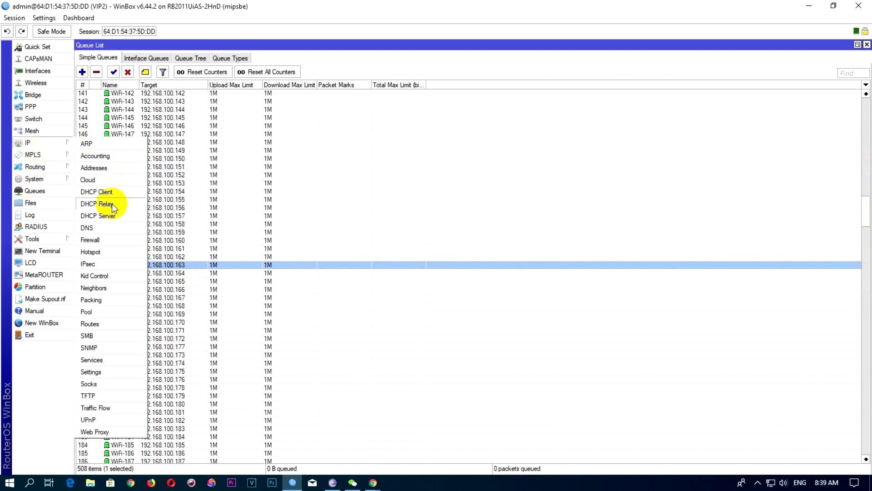
pyautogui.click(101, 217)
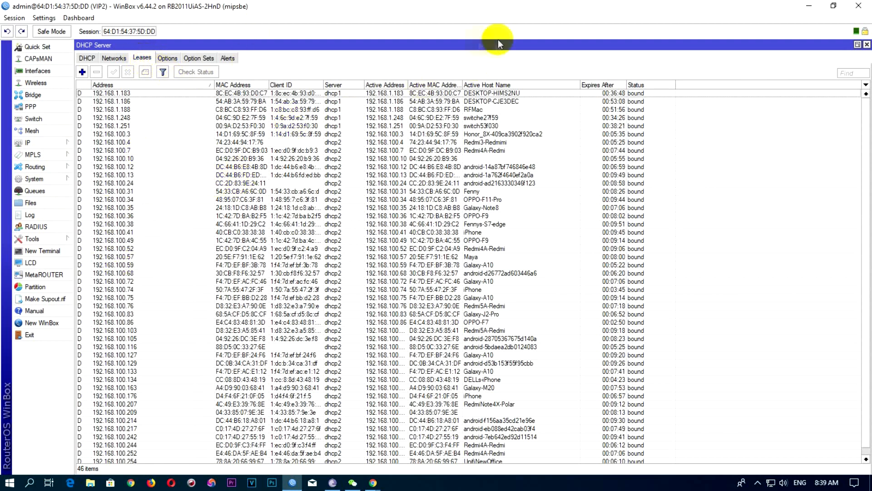
pyautogui.click(857, 44)
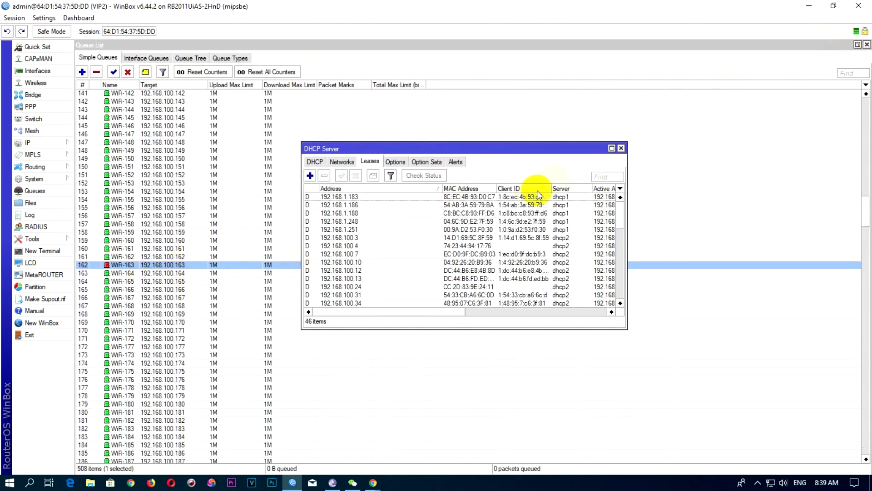
pyautogui.click(612, 149)
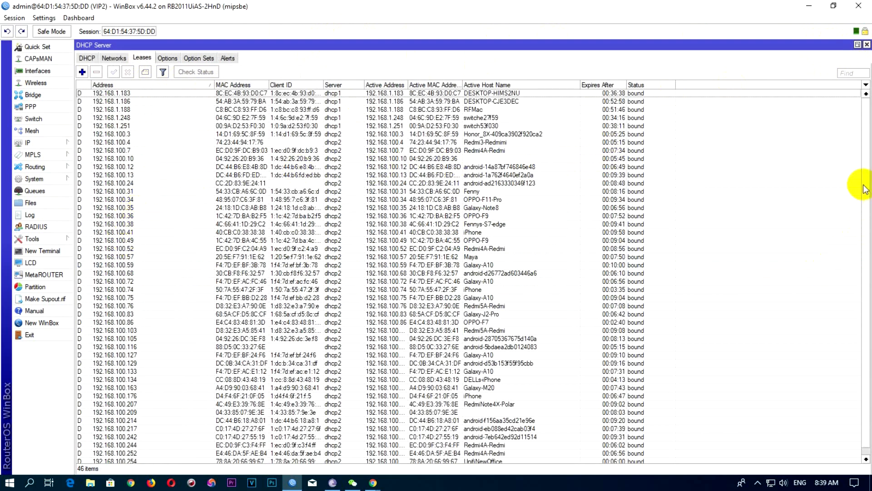
pyautogui.click(863, 215)
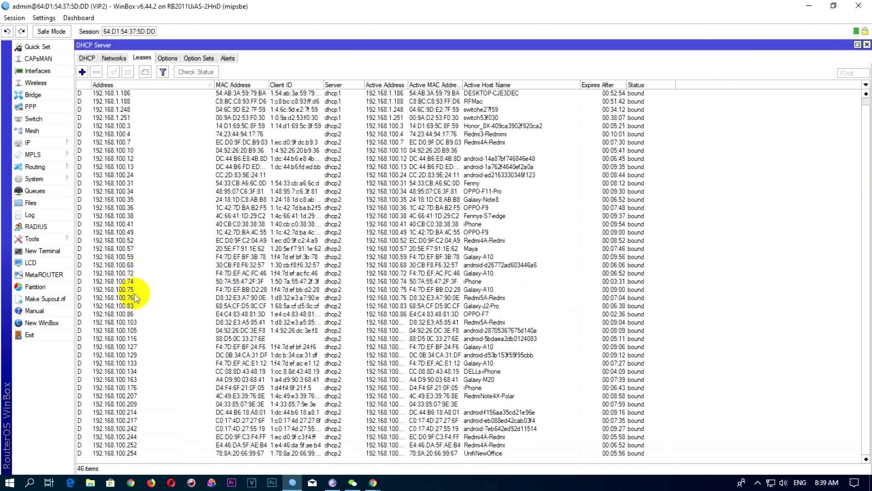
pyautogui.click(138, 379)
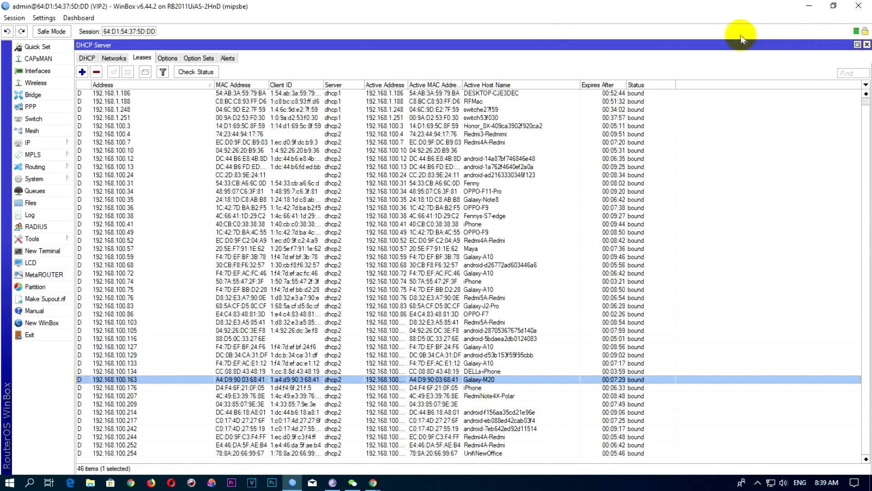
# Compare the 192.168.100.163 lease, including its MAC address and active host name, with the WiFi-163 queue.
pyautogui.click(857, 44)
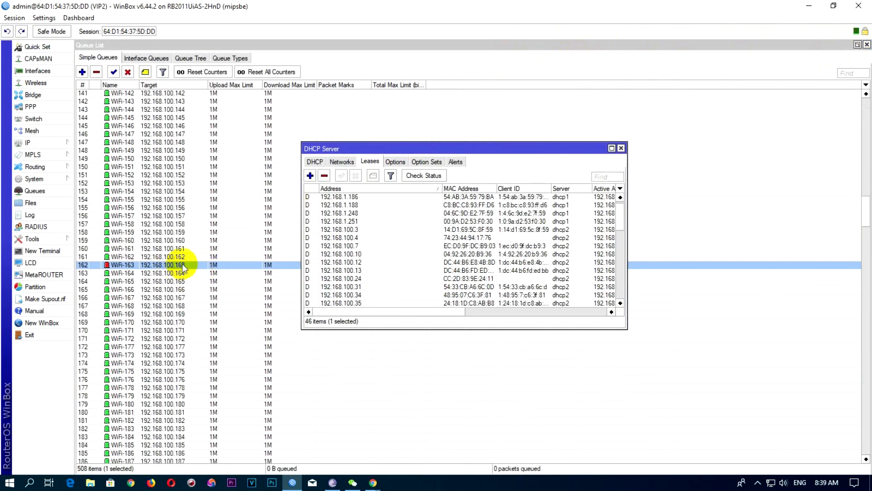
pyautogui.moveTo(620, 225); pyautogui.dragTo(618, 271)
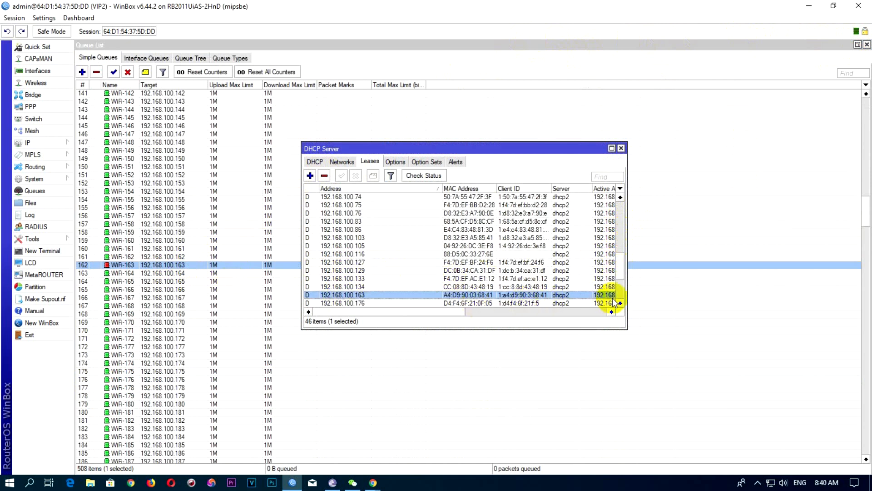
pyautogui.click(611, 148)
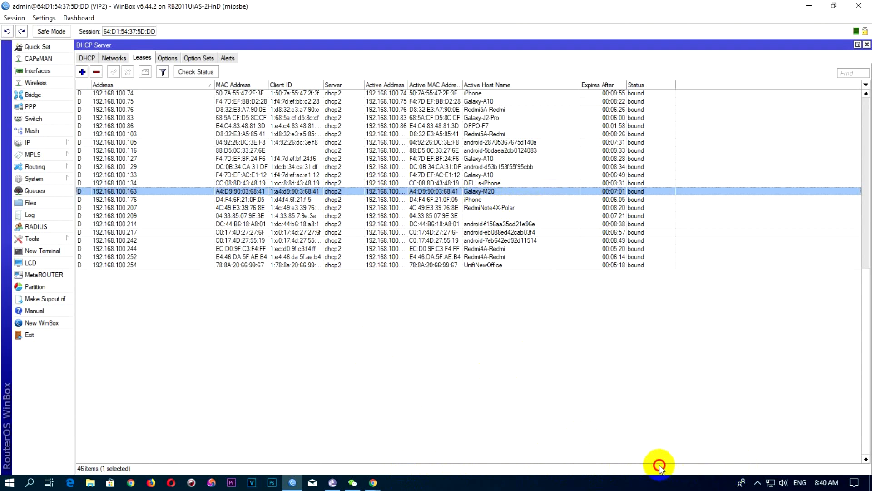
pyautogui.click(858, 44)
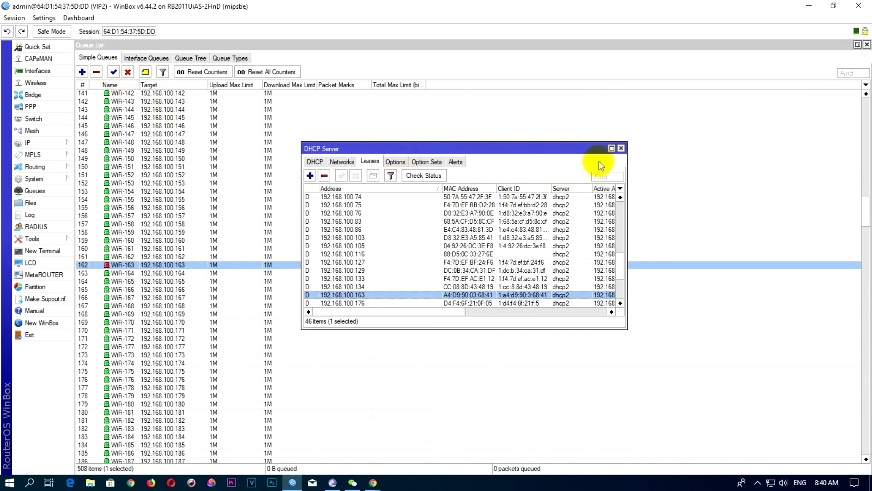
pyautogui.click(612, 148)
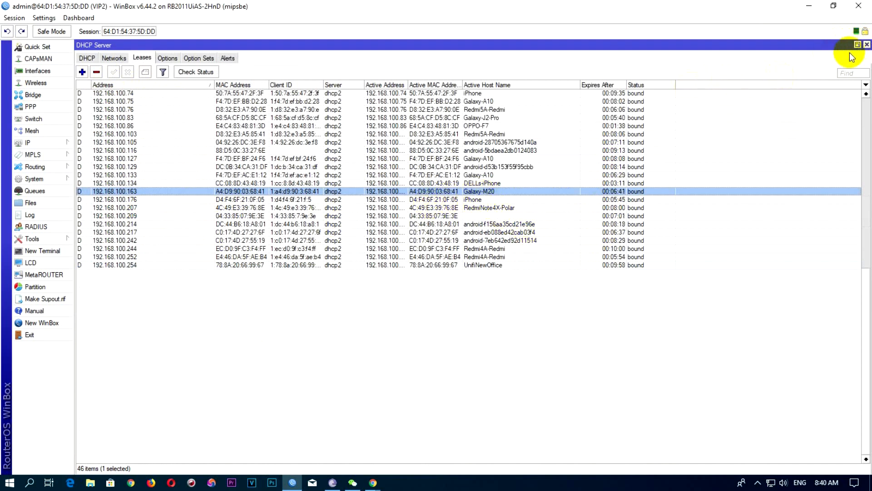
pyautogui.click(857, 45)
# Check the load status of the WiFi-38, WiFi-49 and WiFi-163 queues in the simple queue list.
pyautogui.moveTo(867, 220); pyautogui.dragTo(866, 136)
pyautogui.click(122, 175)
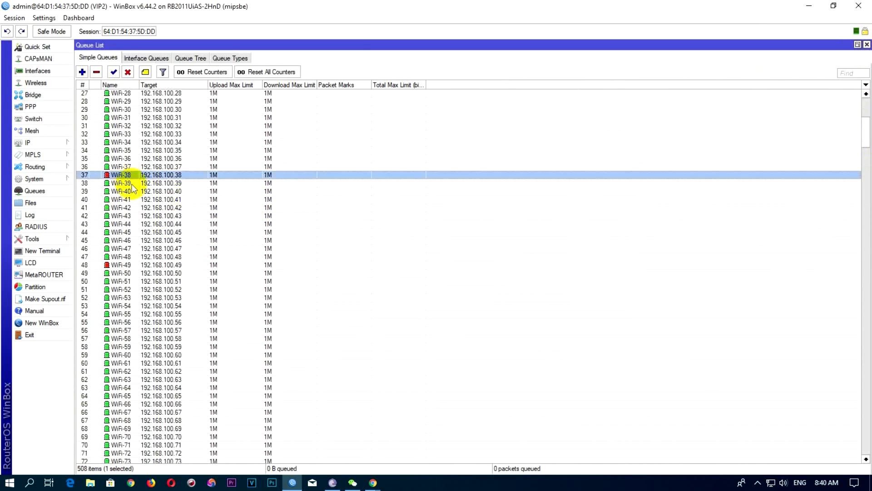
pyautogui.click(119, 264)
pyautogui.moveTo(864, 143); pyautogui.dragTo(867, 229)
pyautogui.moveTo(869, 229); pyautogui.dragTo(852, 241)
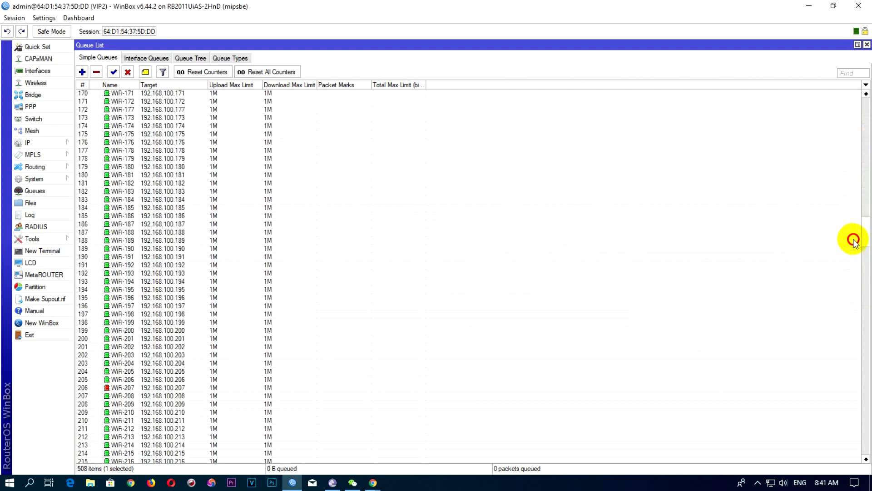
pyautogui.moveTo(854, 241); pyautogui.dragTo(848, 218)
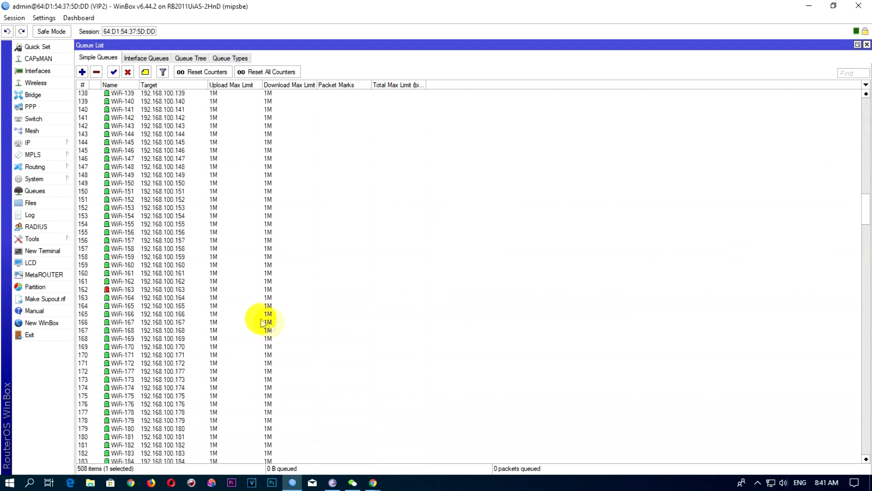
pyautogui.click(168, 290)
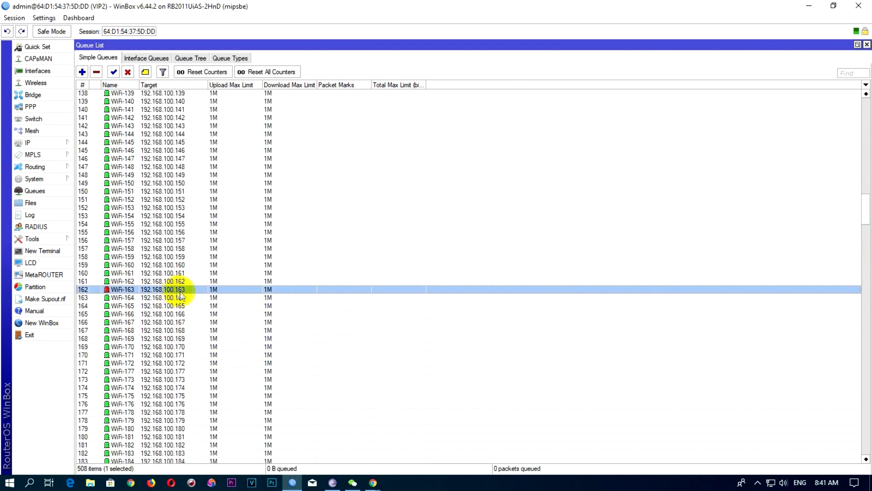
# Inspect the load status of the WiFi-49, WiFi-38 and WiFi-24 queues.
pyautogui.moveTo(861, 219); pyautogui.dragTo(850, 125)
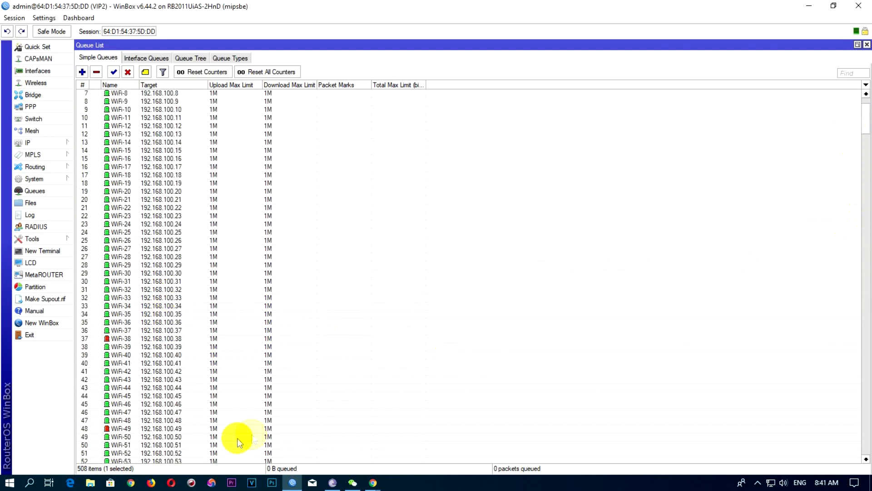
pyautogui.click(186, 435)
pyautogui.click(182, 429)
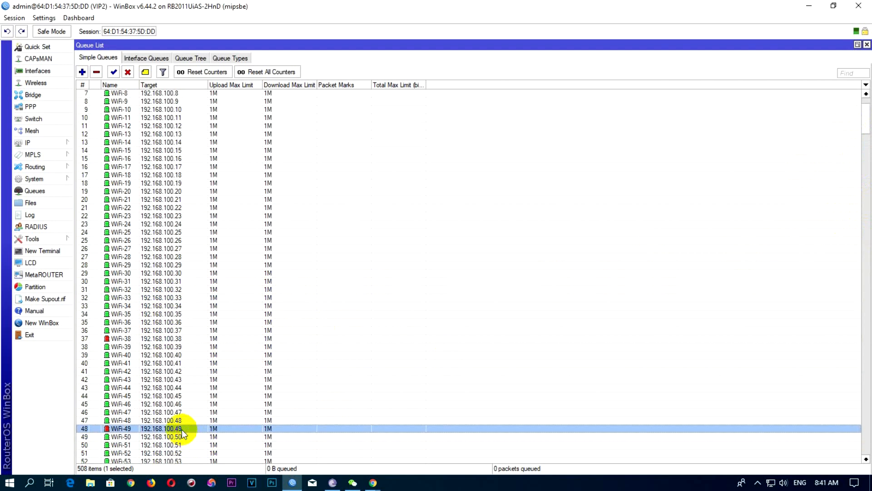
pyautogui.click(179, 338)
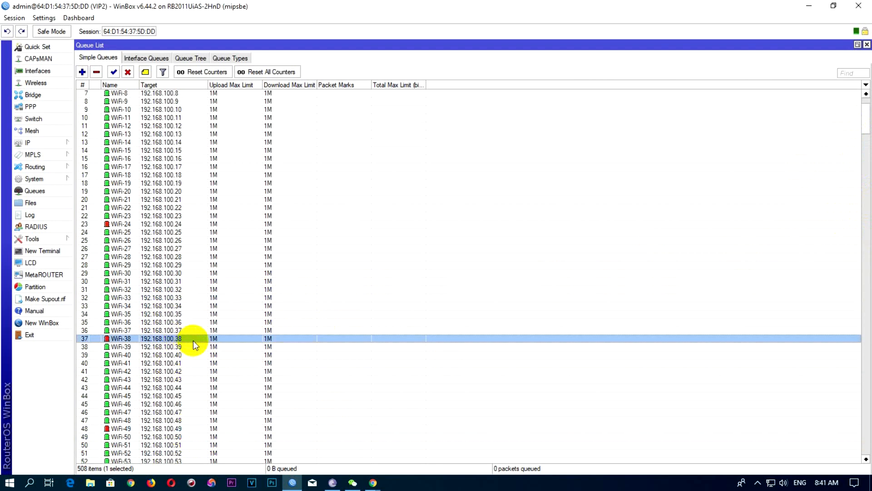
pyautogui.click(182, 226)
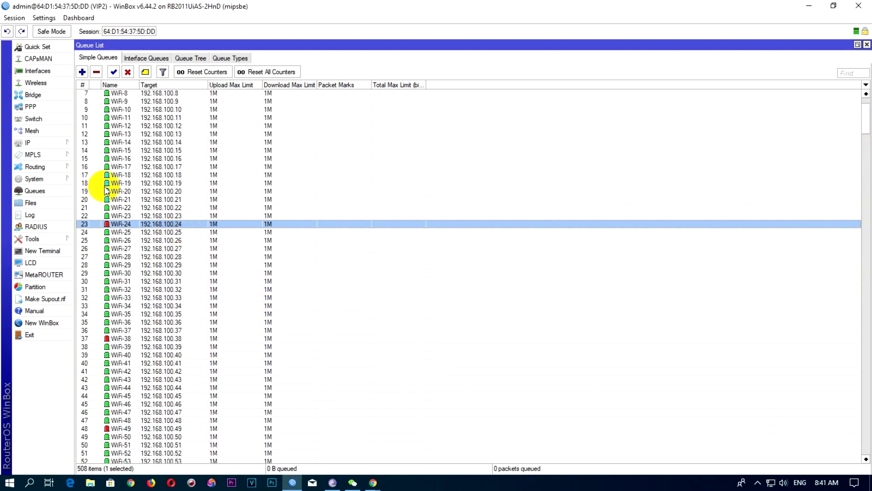
# Look up the DHCP lease for 192.168.100.24 to identify its device, and return to the start of the simple queues.
pyautogui.click(54, 142)
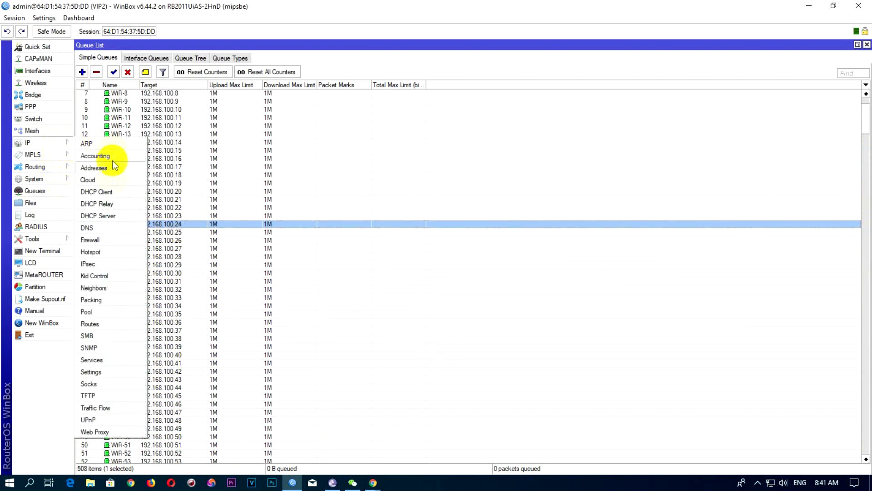
pyautogui.click(109, 217)
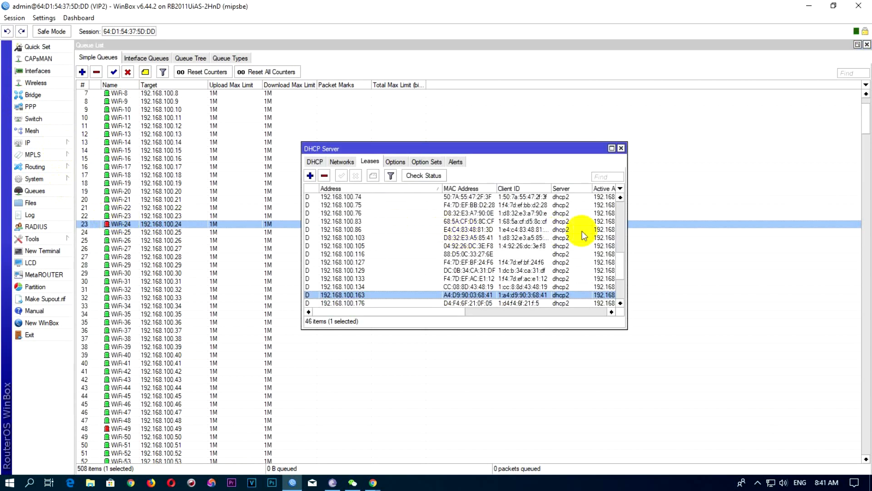
pyautogui.moveTo(620, 266); pyautogui.dragTo(621, 227)
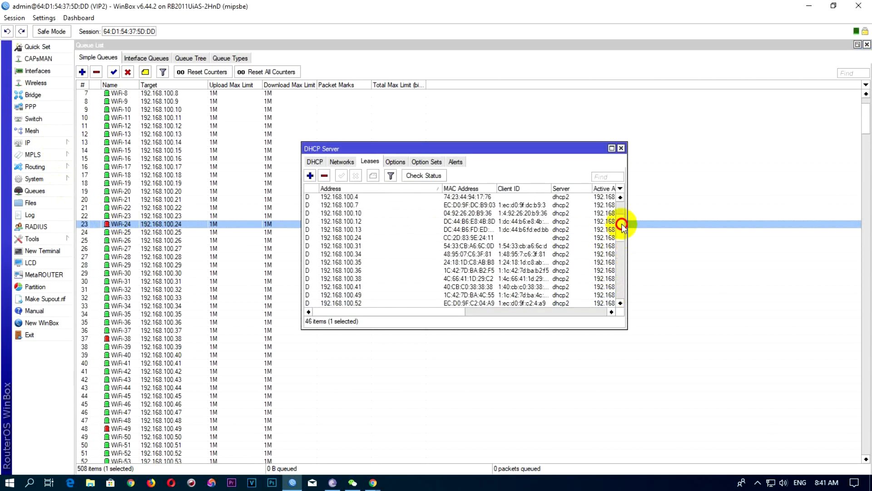
pyautogui.click(354, 238)
pyautogui.click(611, 148)
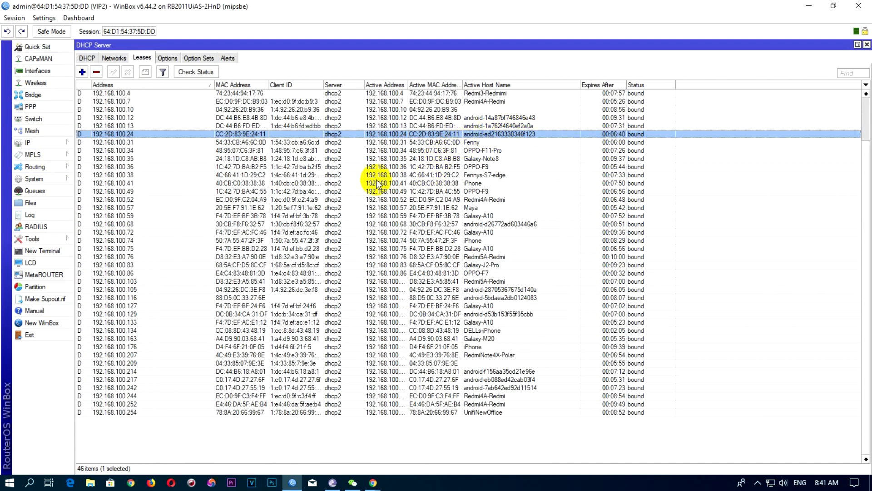
pyautogui.click(867, 45)
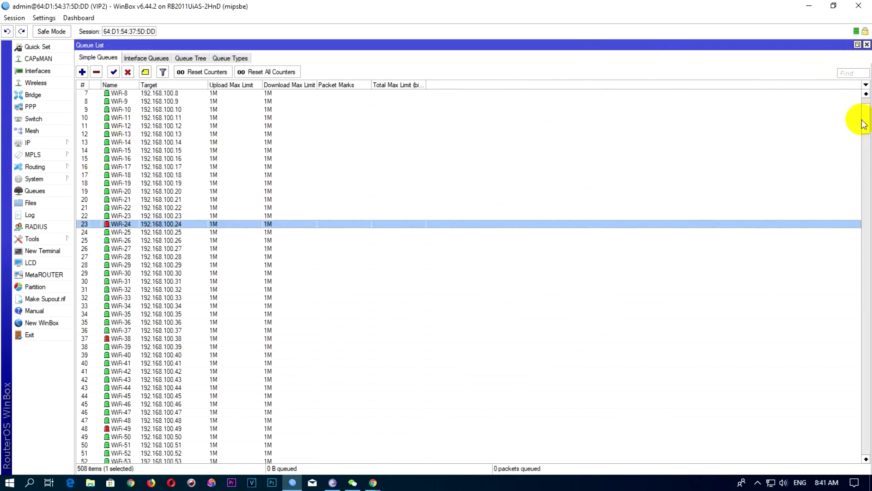
pyautogui.moveTo(863, 116); pyautogui.dragTo(863, 107)
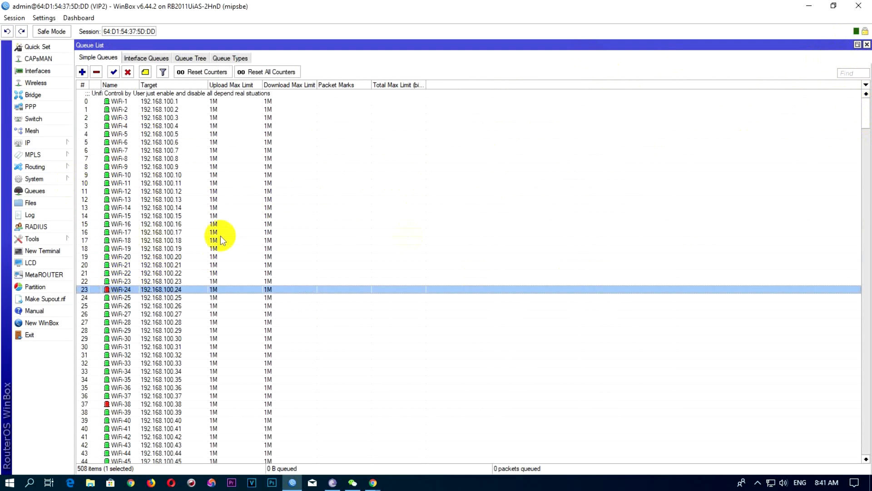
# Close the simple queue list and restart Torch on the Unifi interface.
pyautogui.moveTo(858, 120); pyautogui.dragTo(861, 191)
pyautogui.click(866, 45)
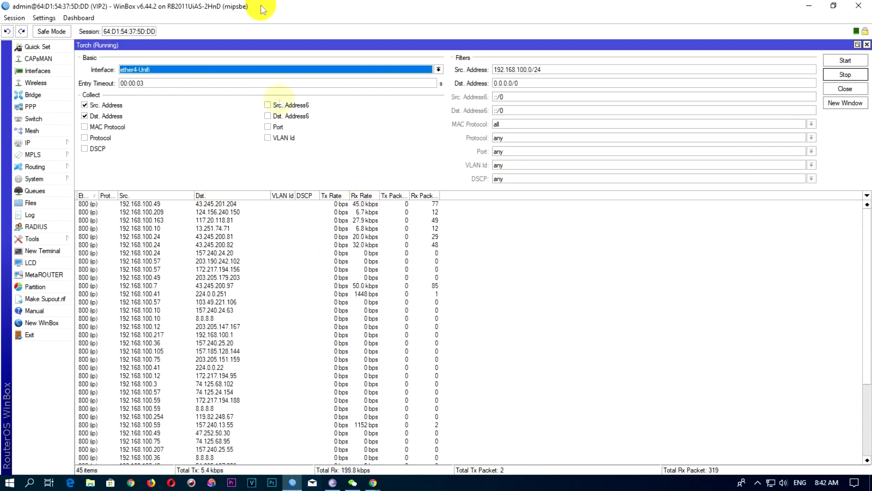
pyautogui.click(439, 69)
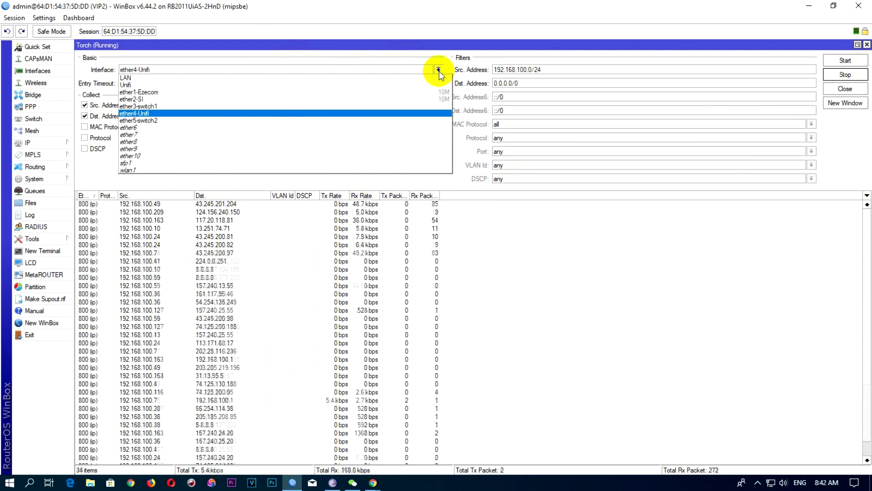
pyautogui.click(124, 85)
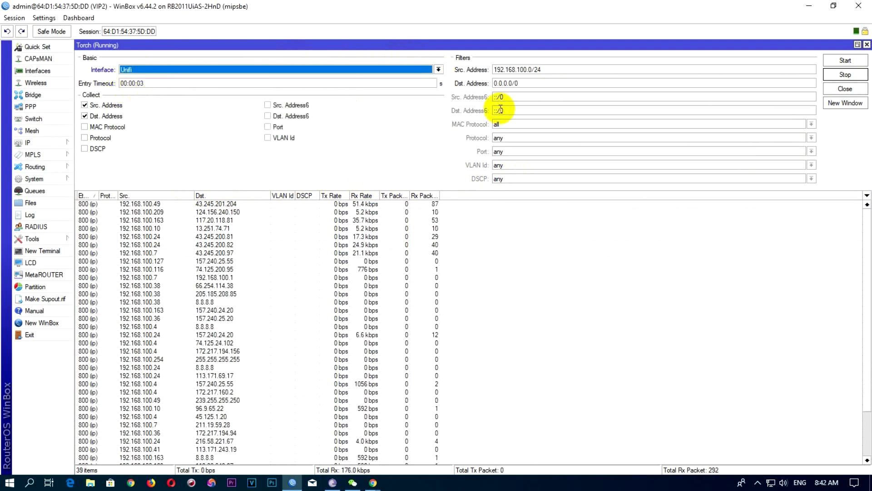
pyautogui.click(840, 63)
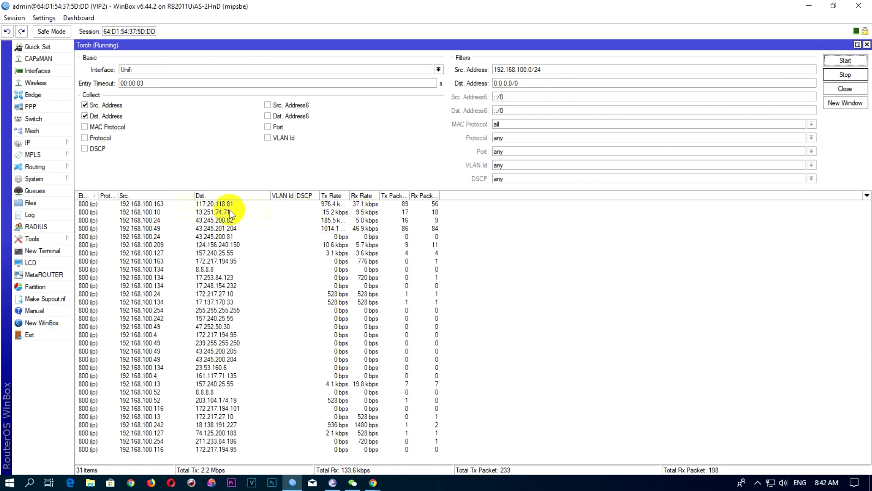
# Examine the 192.168.100.163 traffic to 117.20.118.81 in Torch, and return to the ether4-Unifi interface's traffic graphs.
pyautogui.click(328, 205)
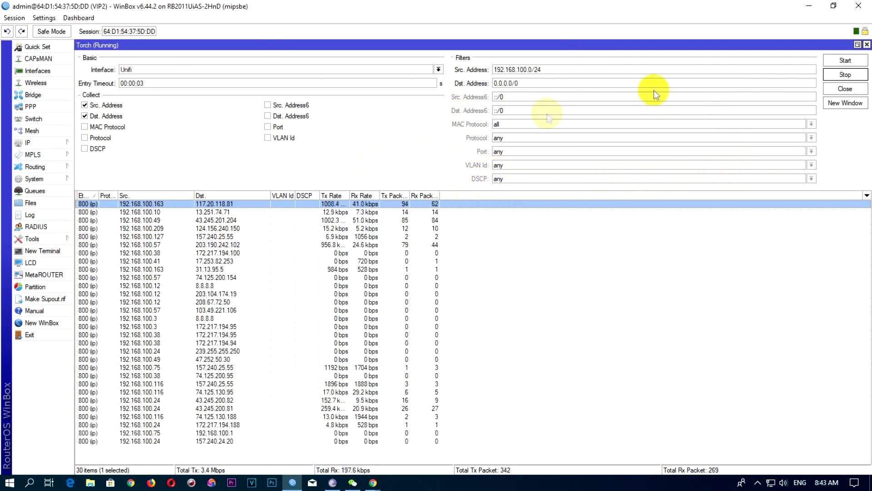
pyautogui.click(867, 44)
pyautogui.moveTo(471, 71); pyautogui.dragTo(359, 98)
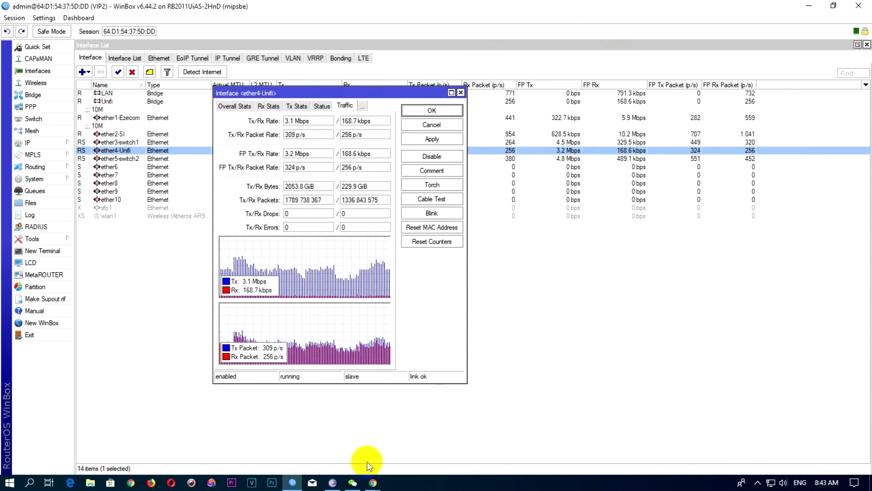
# Switch to the Chrome window showing Facebook and close its two YouTube tabs.
pyautogui.click(372, 483)
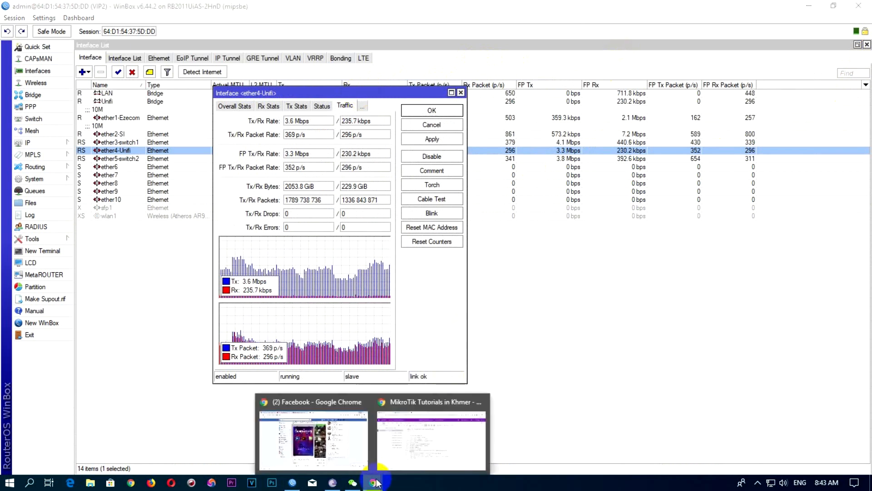
pyautogui.click(339, 440)
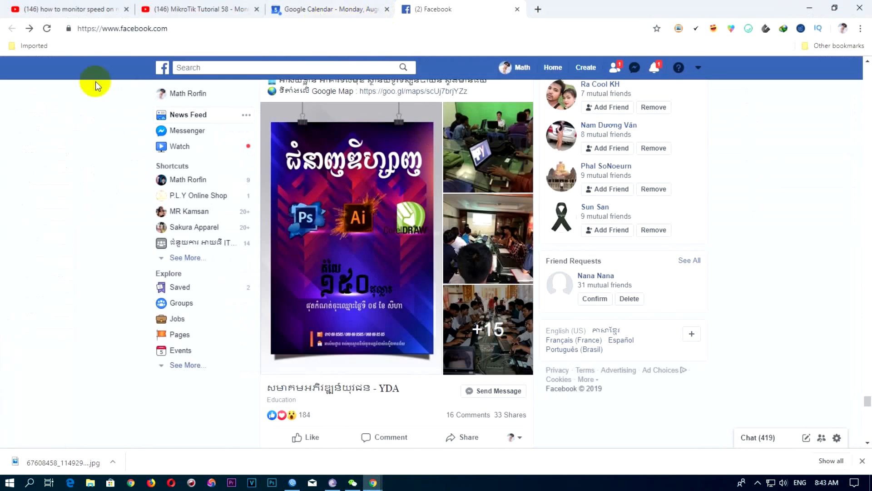
pyautogui.click(126, 9)
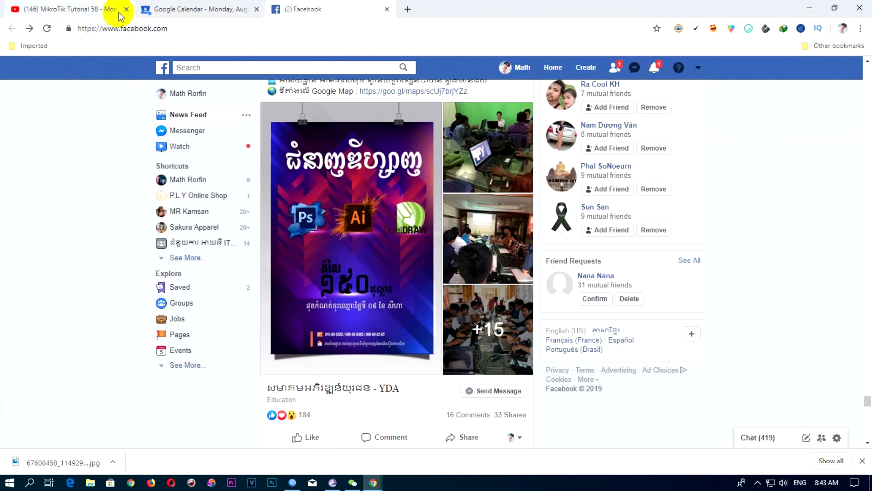
pyautogui.click(126, 9)
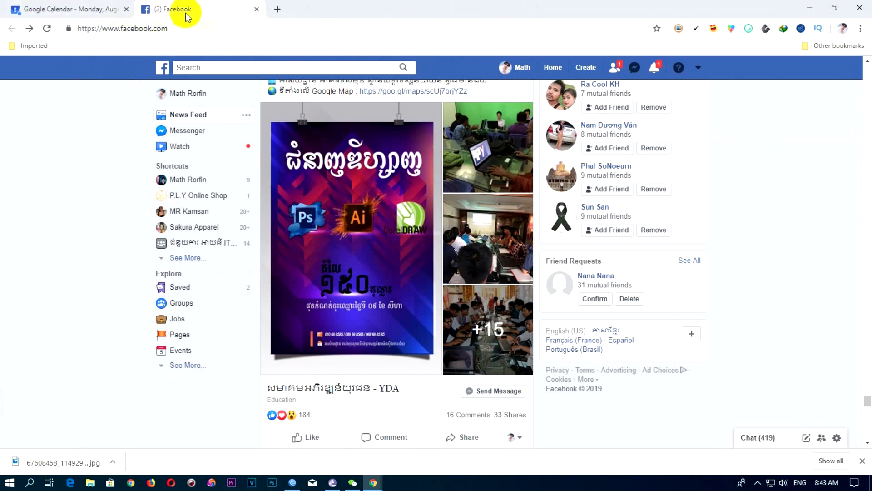
# Open YouTube in a new browser tab and go to the presenter's own channel page by its address.
pyautogui.click(277, 10)
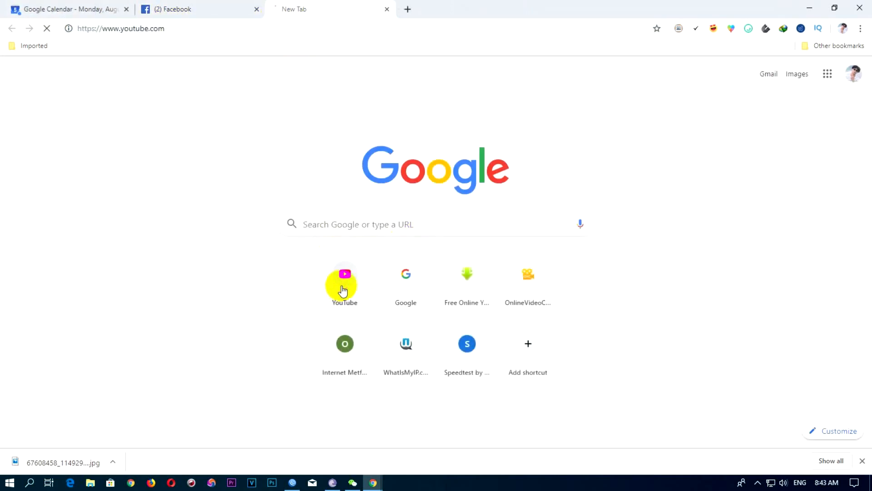
pyautogui.click(340, 290)
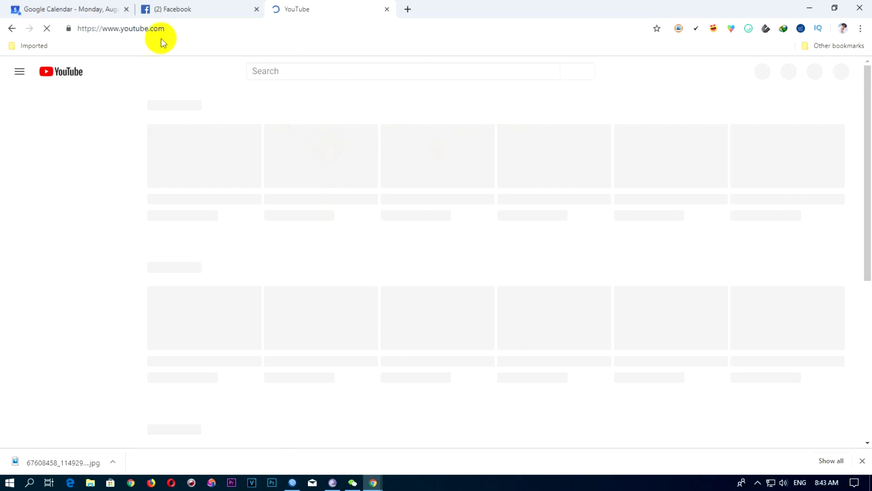
pyautogui.click(184, 29)
pyautogui.click(200, 29)
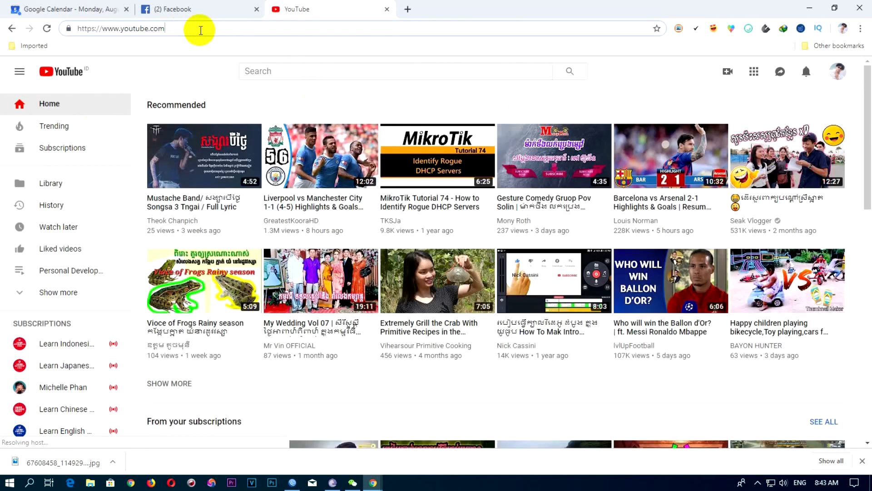
pyautogui.write('.')
pyautogui.press('BackSpace')
pyautogui.write('/mathrorfin')
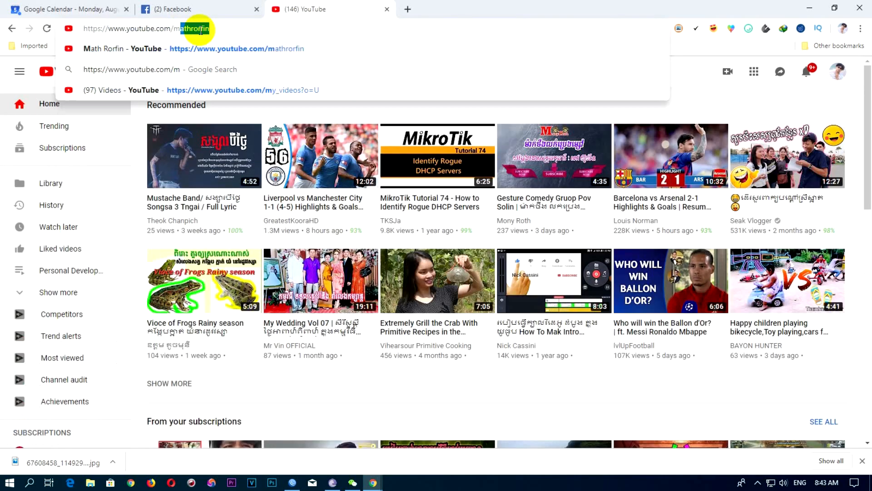
pyautogui.press('Return')
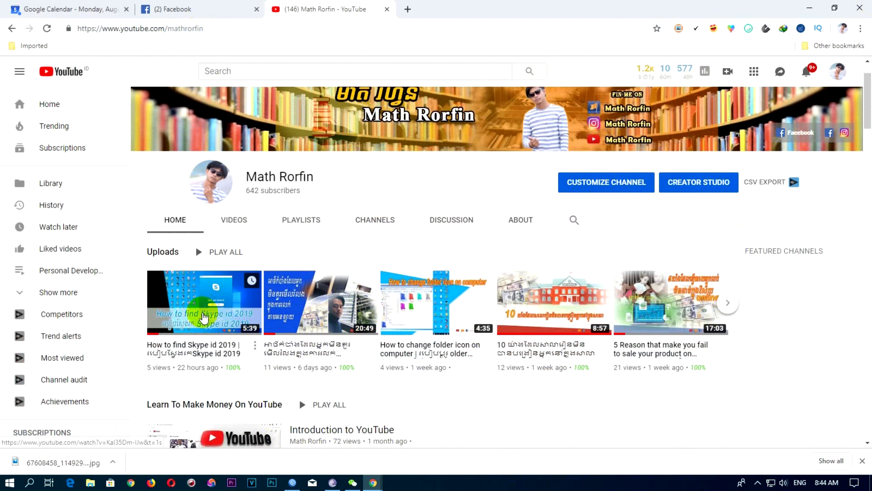
# Open the uploaded video "How to find Skype id 2019", pause it and bring its description into view.
pyautogui.scroll(-3, 203, 318)
pyautogui.click(209, 197)
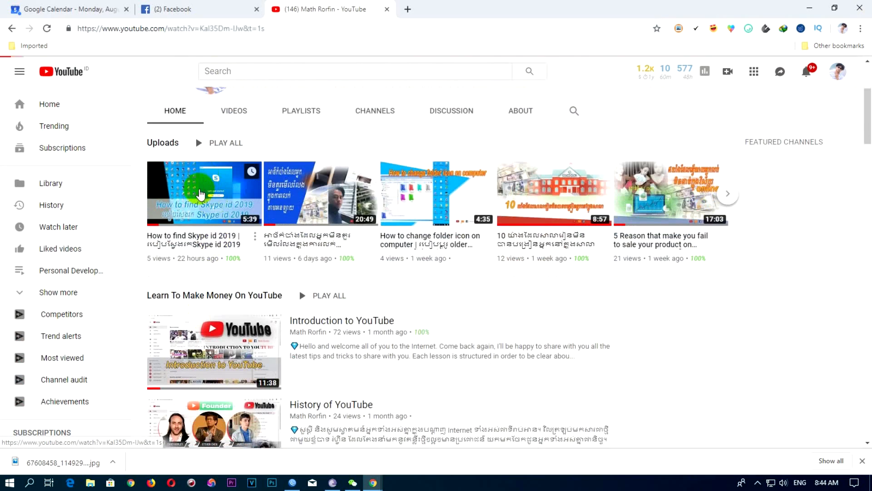
pyautogui.click(91, 363)
pyautogui.scroll(-2, 500, 377)
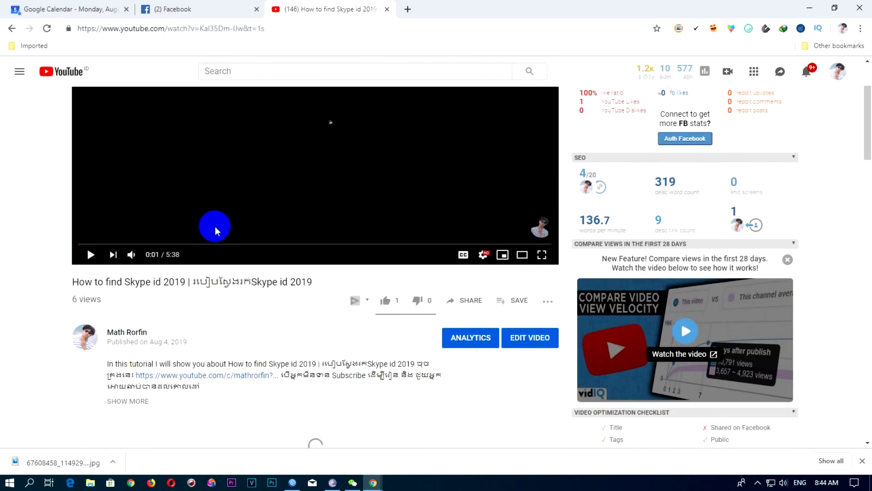